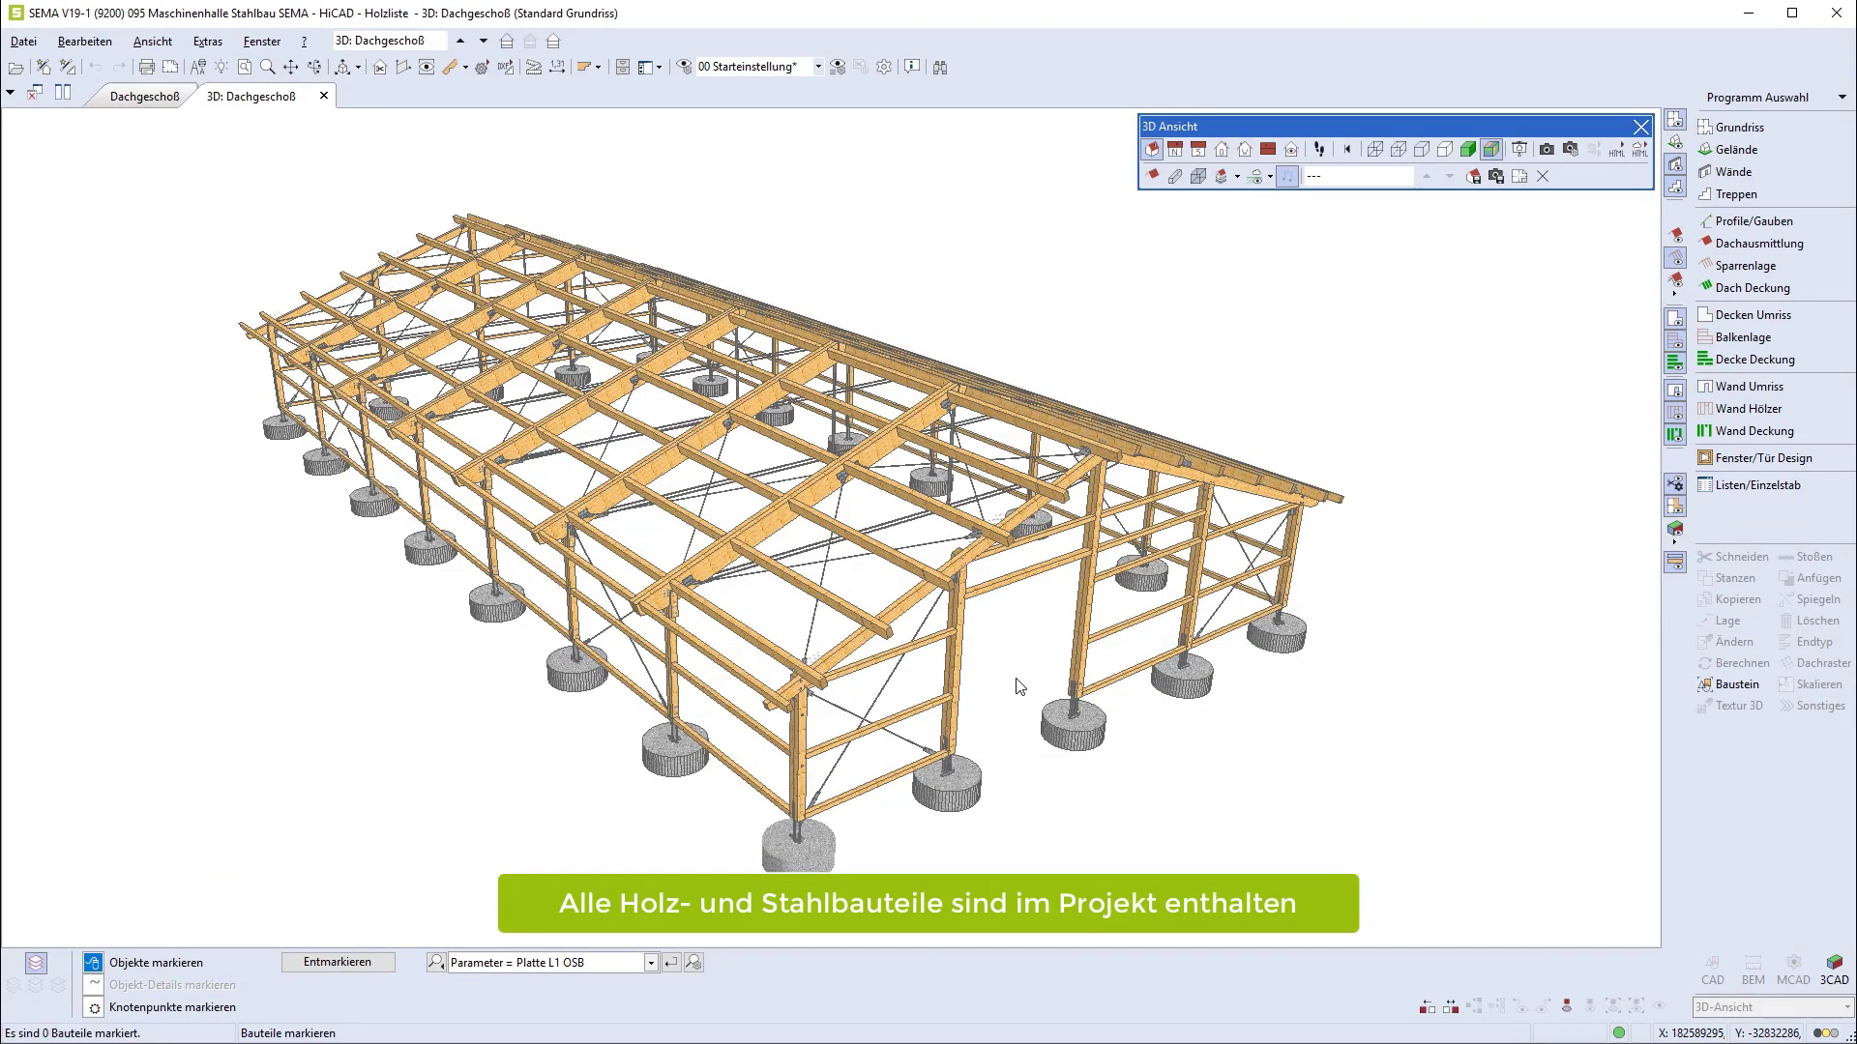
Set the IFC import and export Attribut-Mapping-Konfiguration both to SEMA.
mouse_move(1016, 687)
middle_mouse_down()
mouse_move(849, 696)
mouse_move(849, 724)
mouse_move(549, 695)
mouse_move(448, 642)
mouse_move(238, 602)
mouse_move(157, 613)
mouse_move(15, 687)
middle_mouse_up()
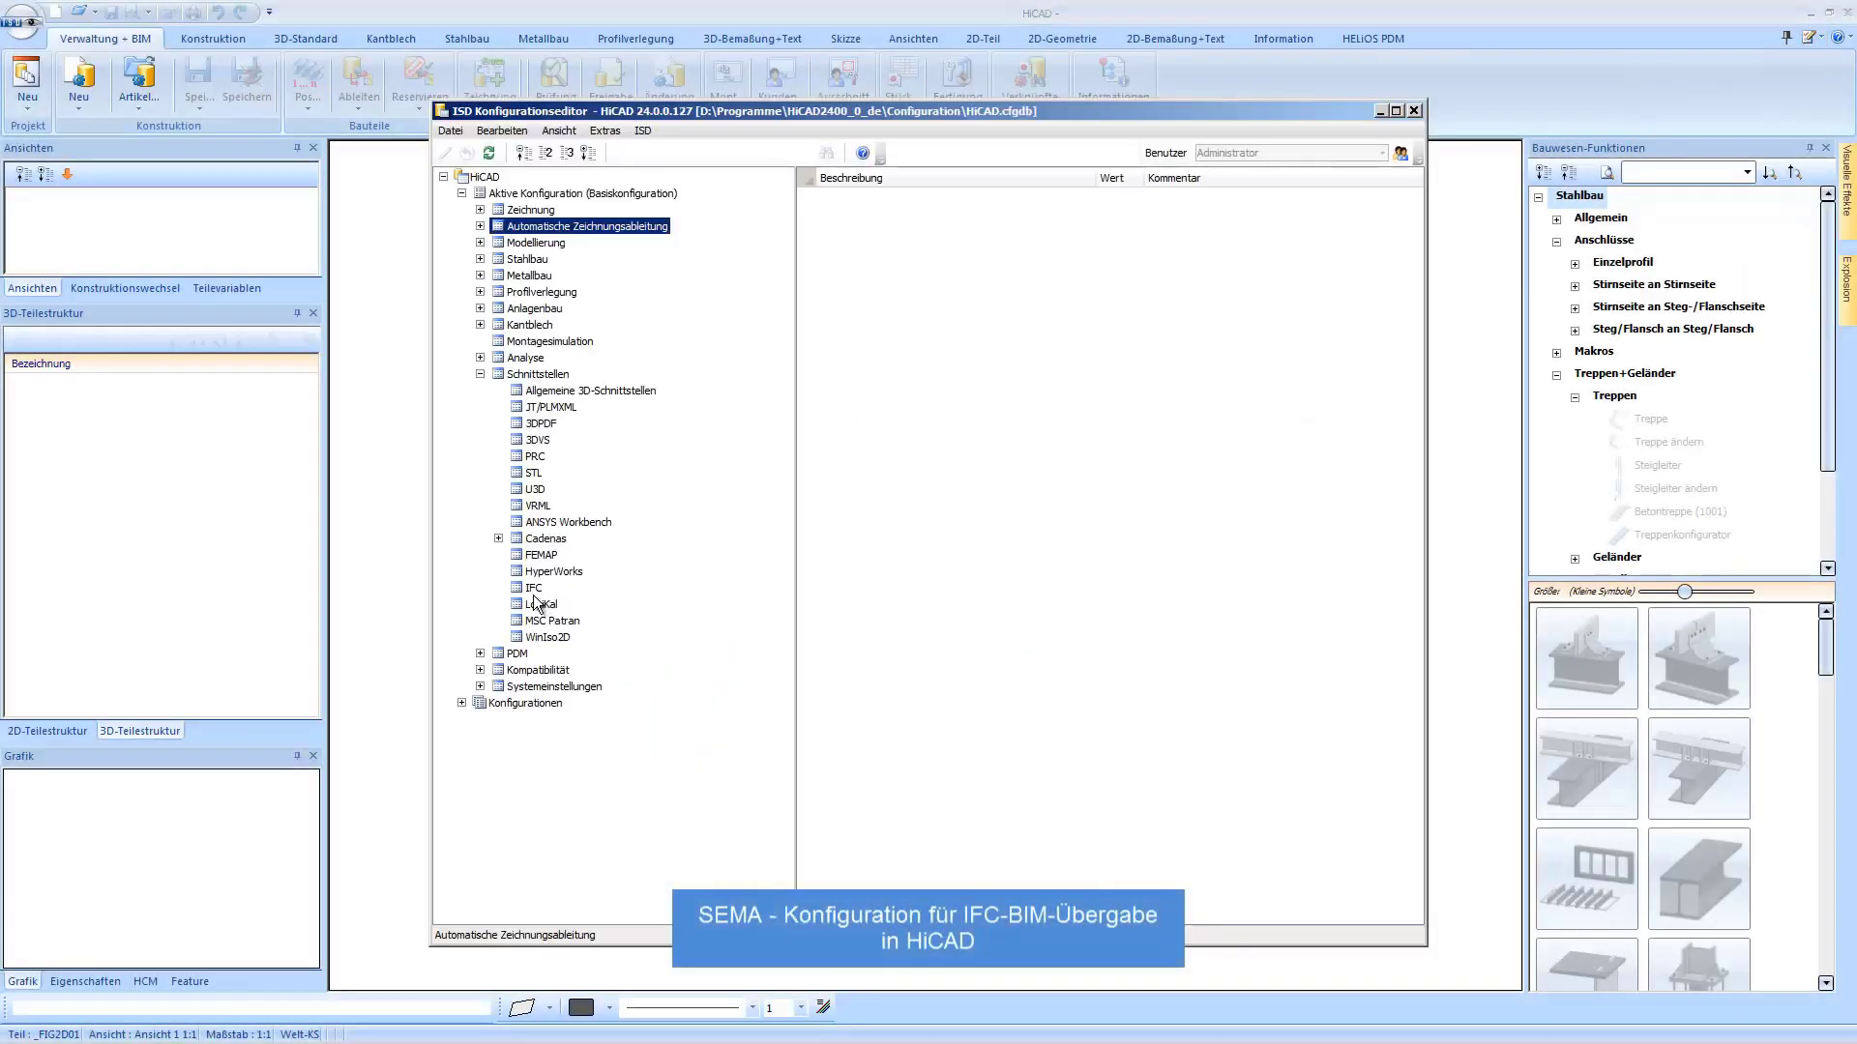
left_click(1198, 324)
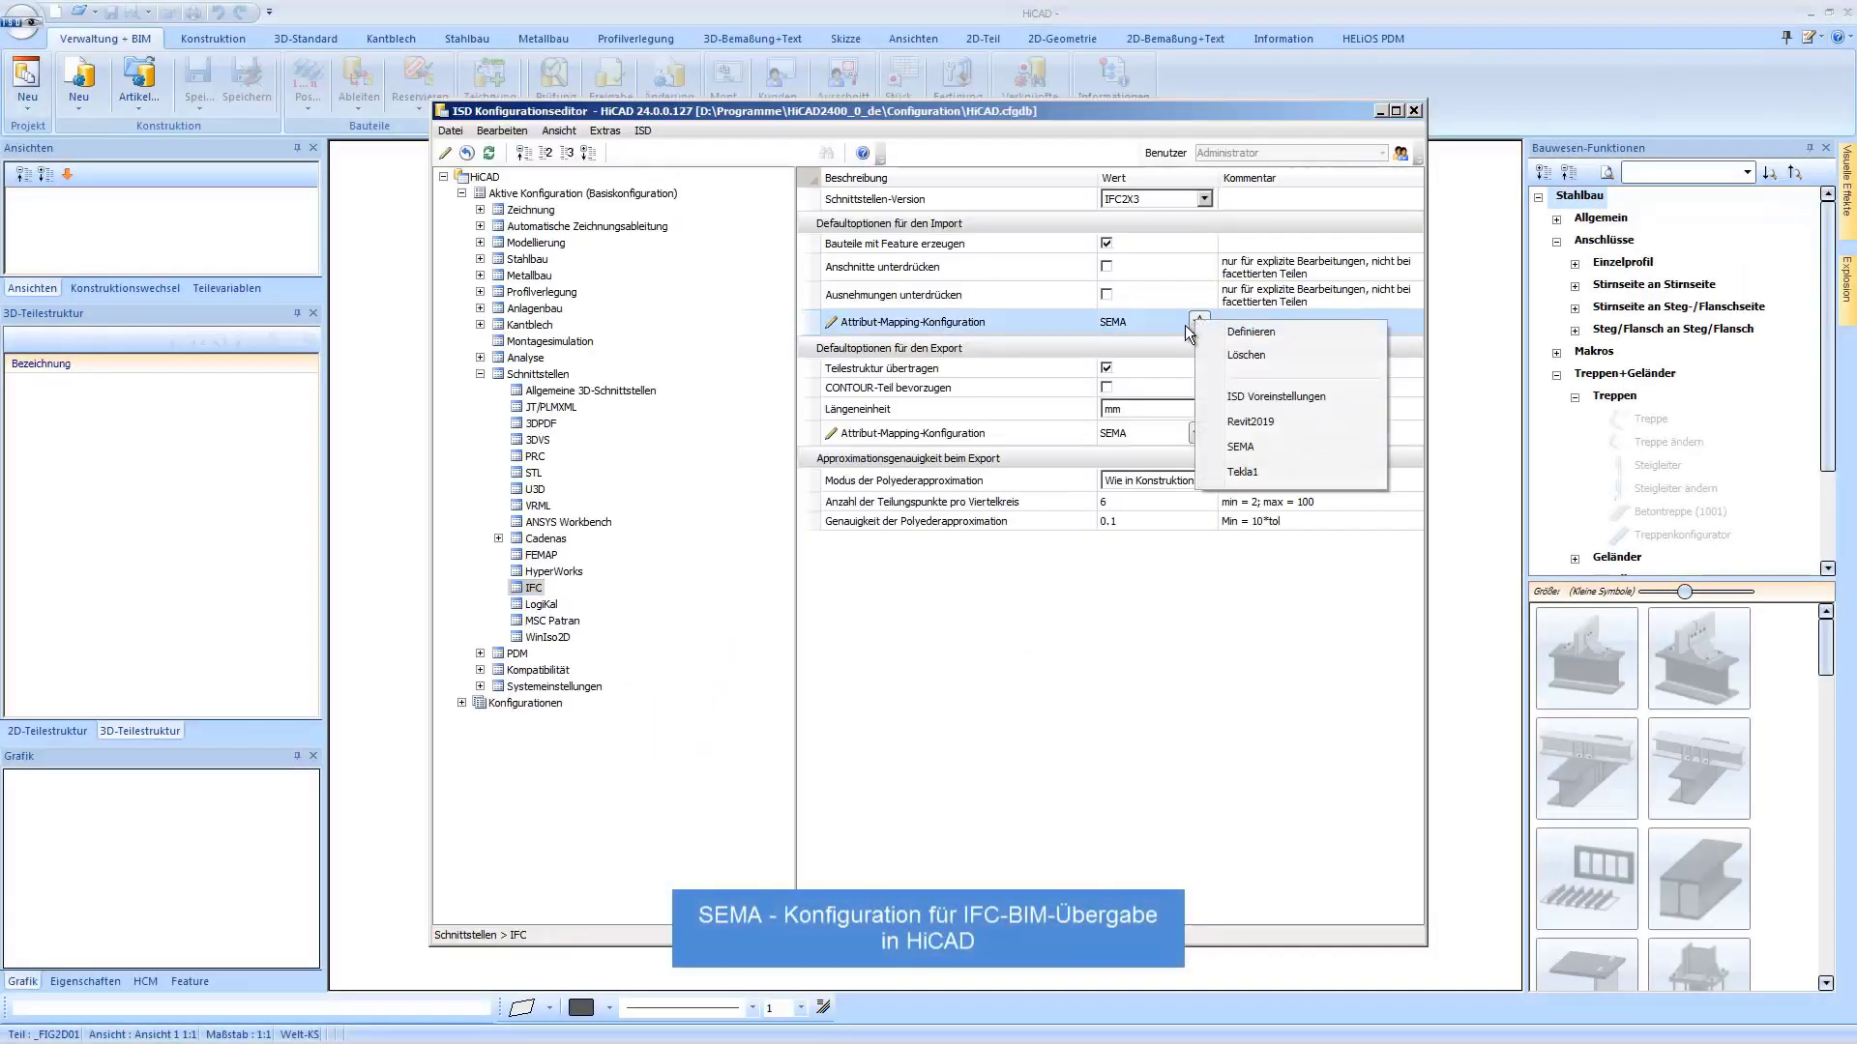
left_click(1239, 448)
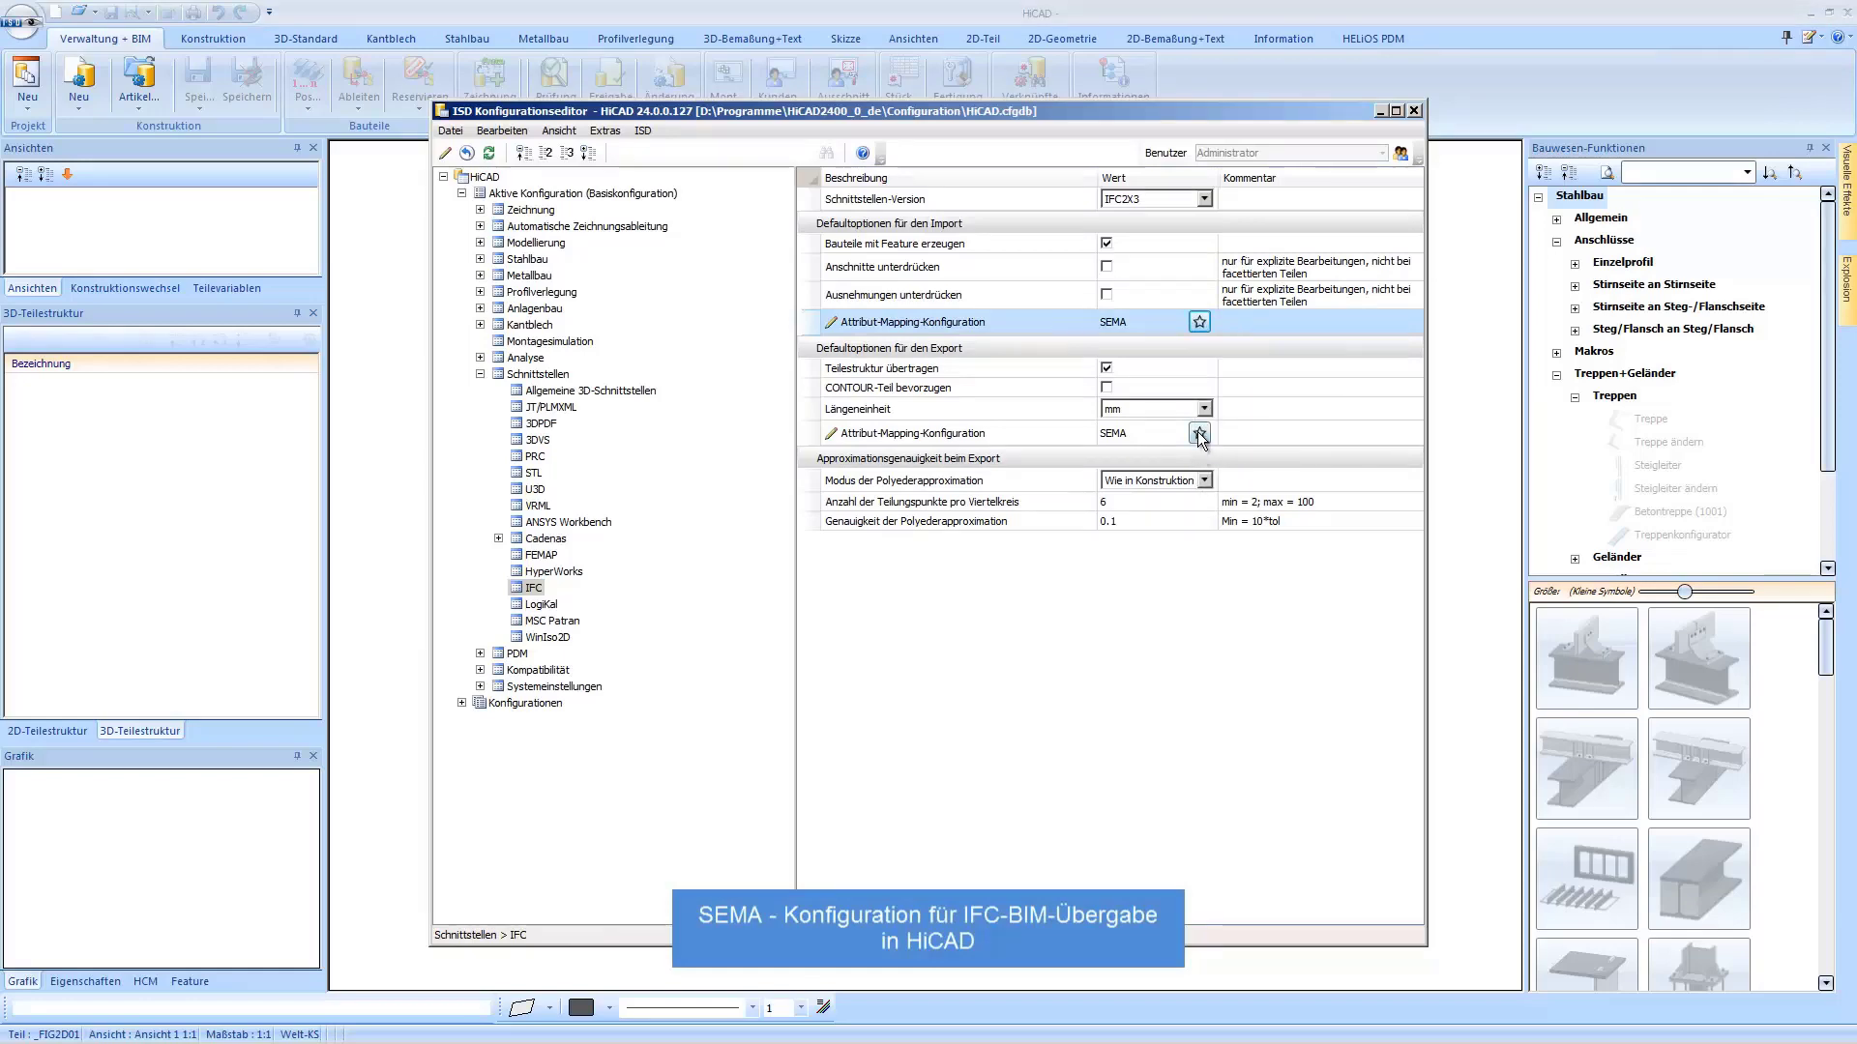
left_click(1200, 432)
left_click(1257, 559)
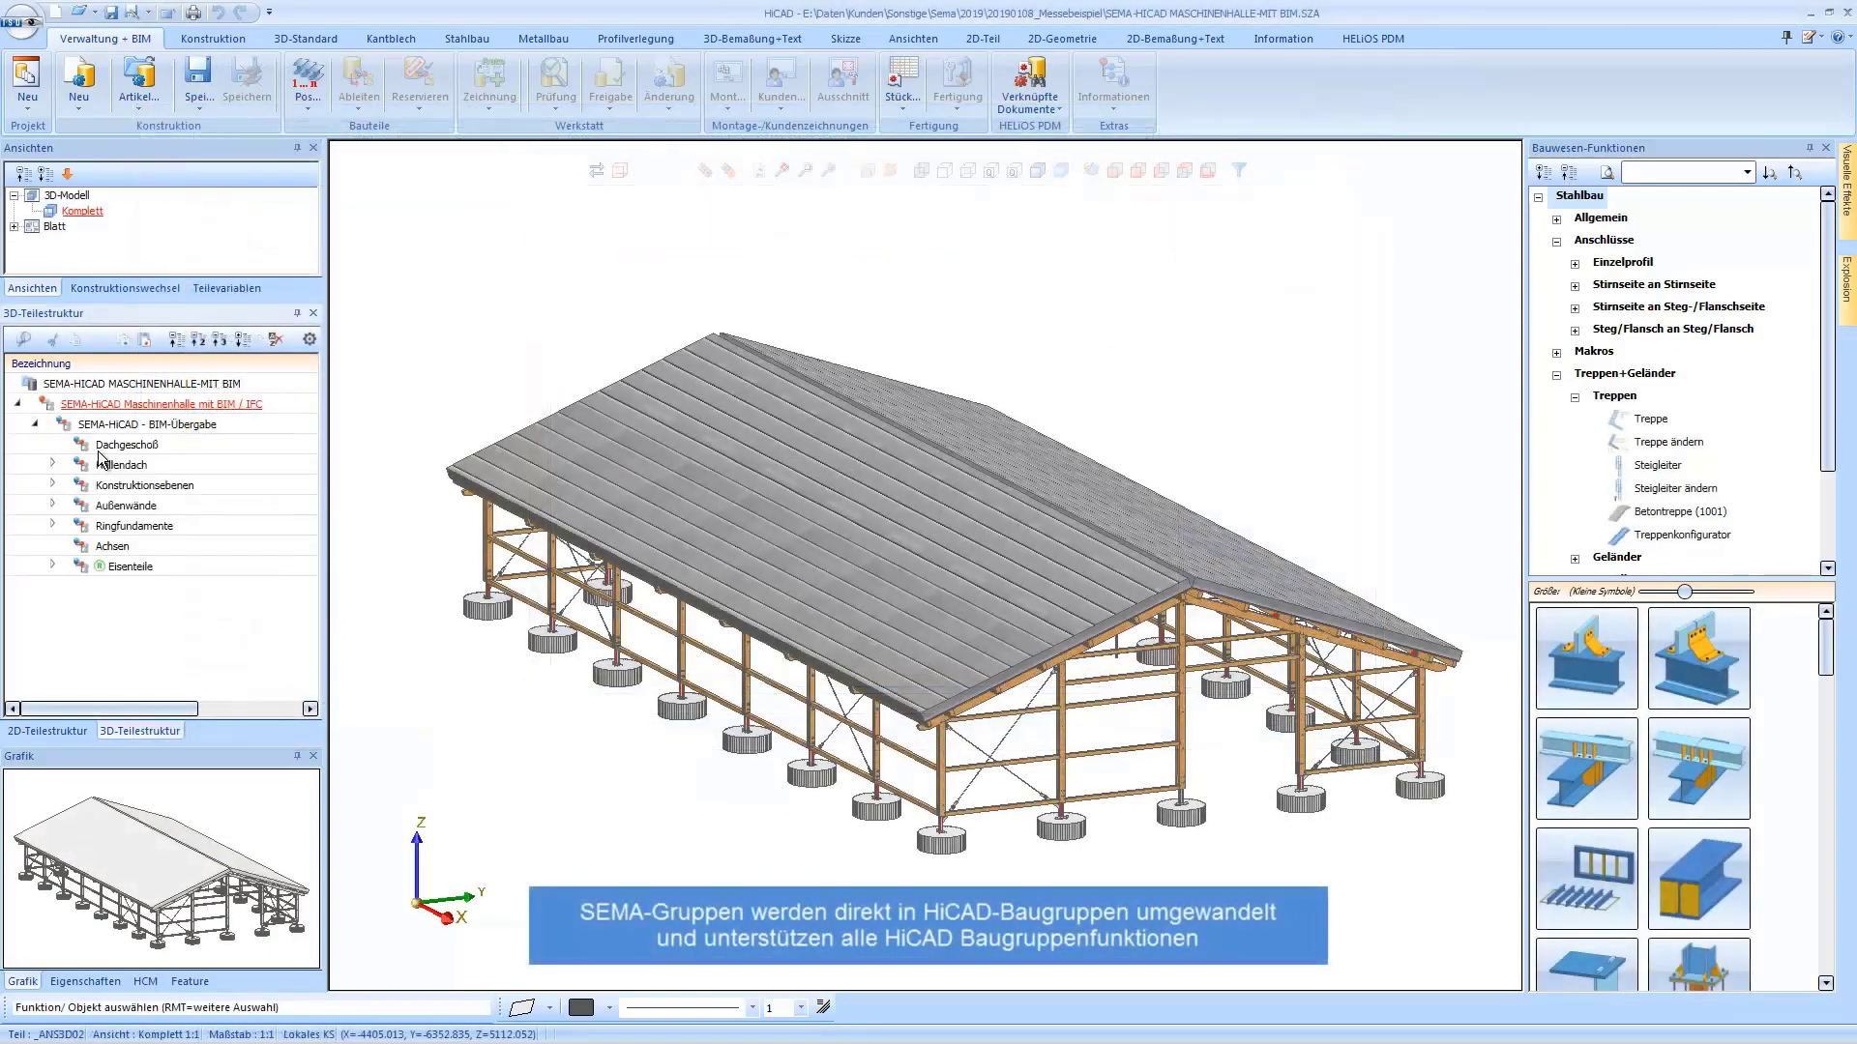
Inspect the Eisenteile, Ringfundamente, Außenwände and Konstruktionsebenen assembly groups in turn.
left_click(107, 567)
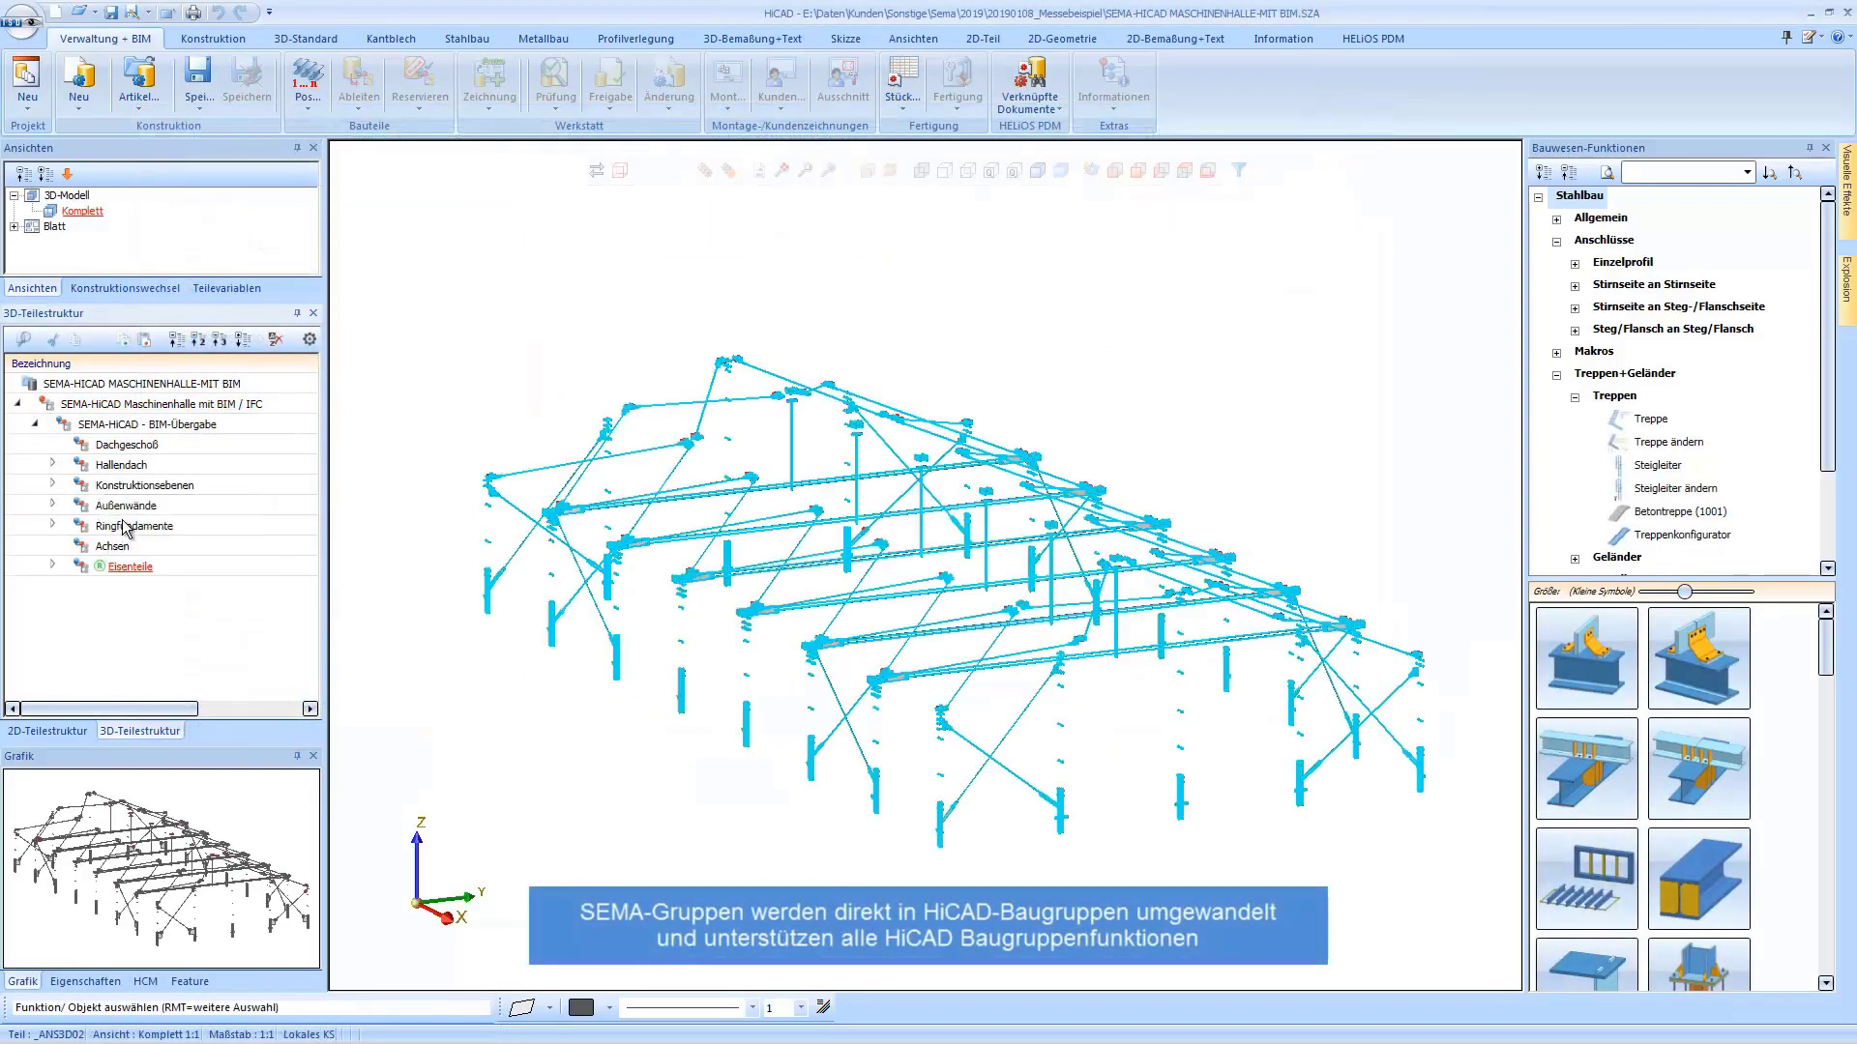
left_click(125, 527)
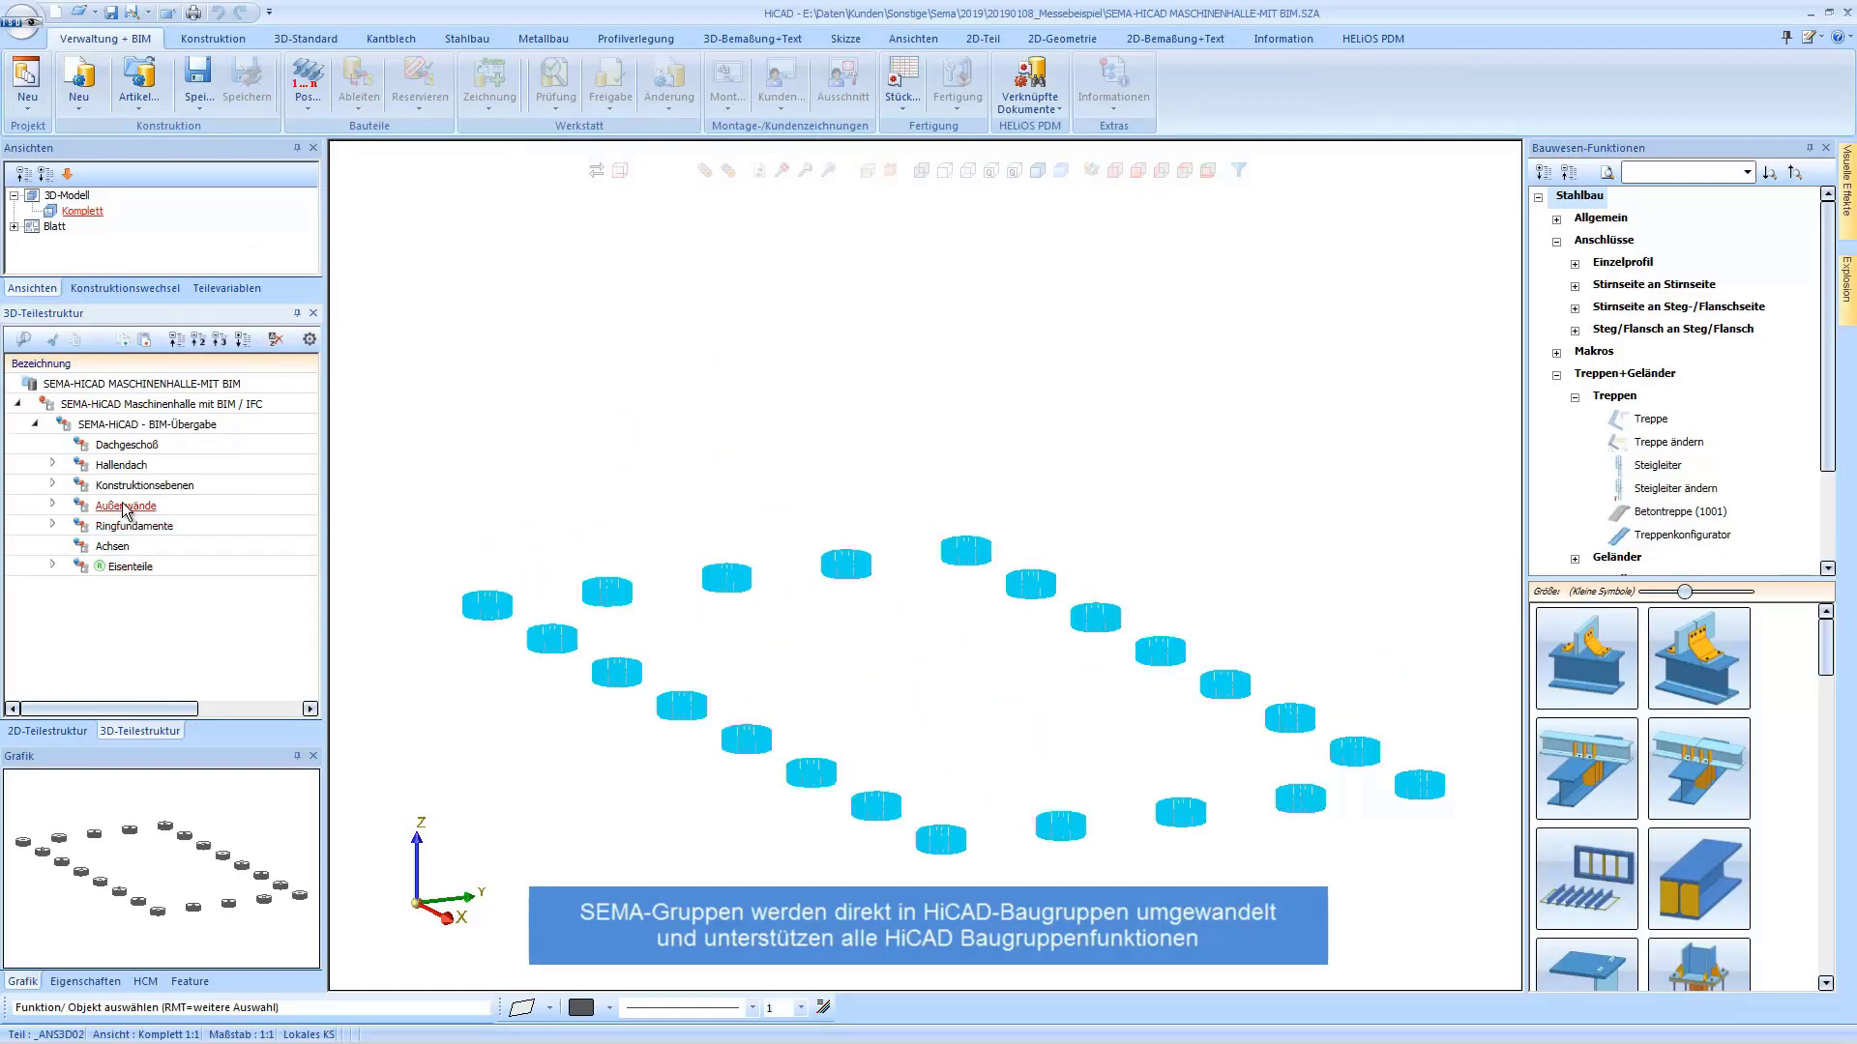
left_click(126, 507)
left_click(131, 487)
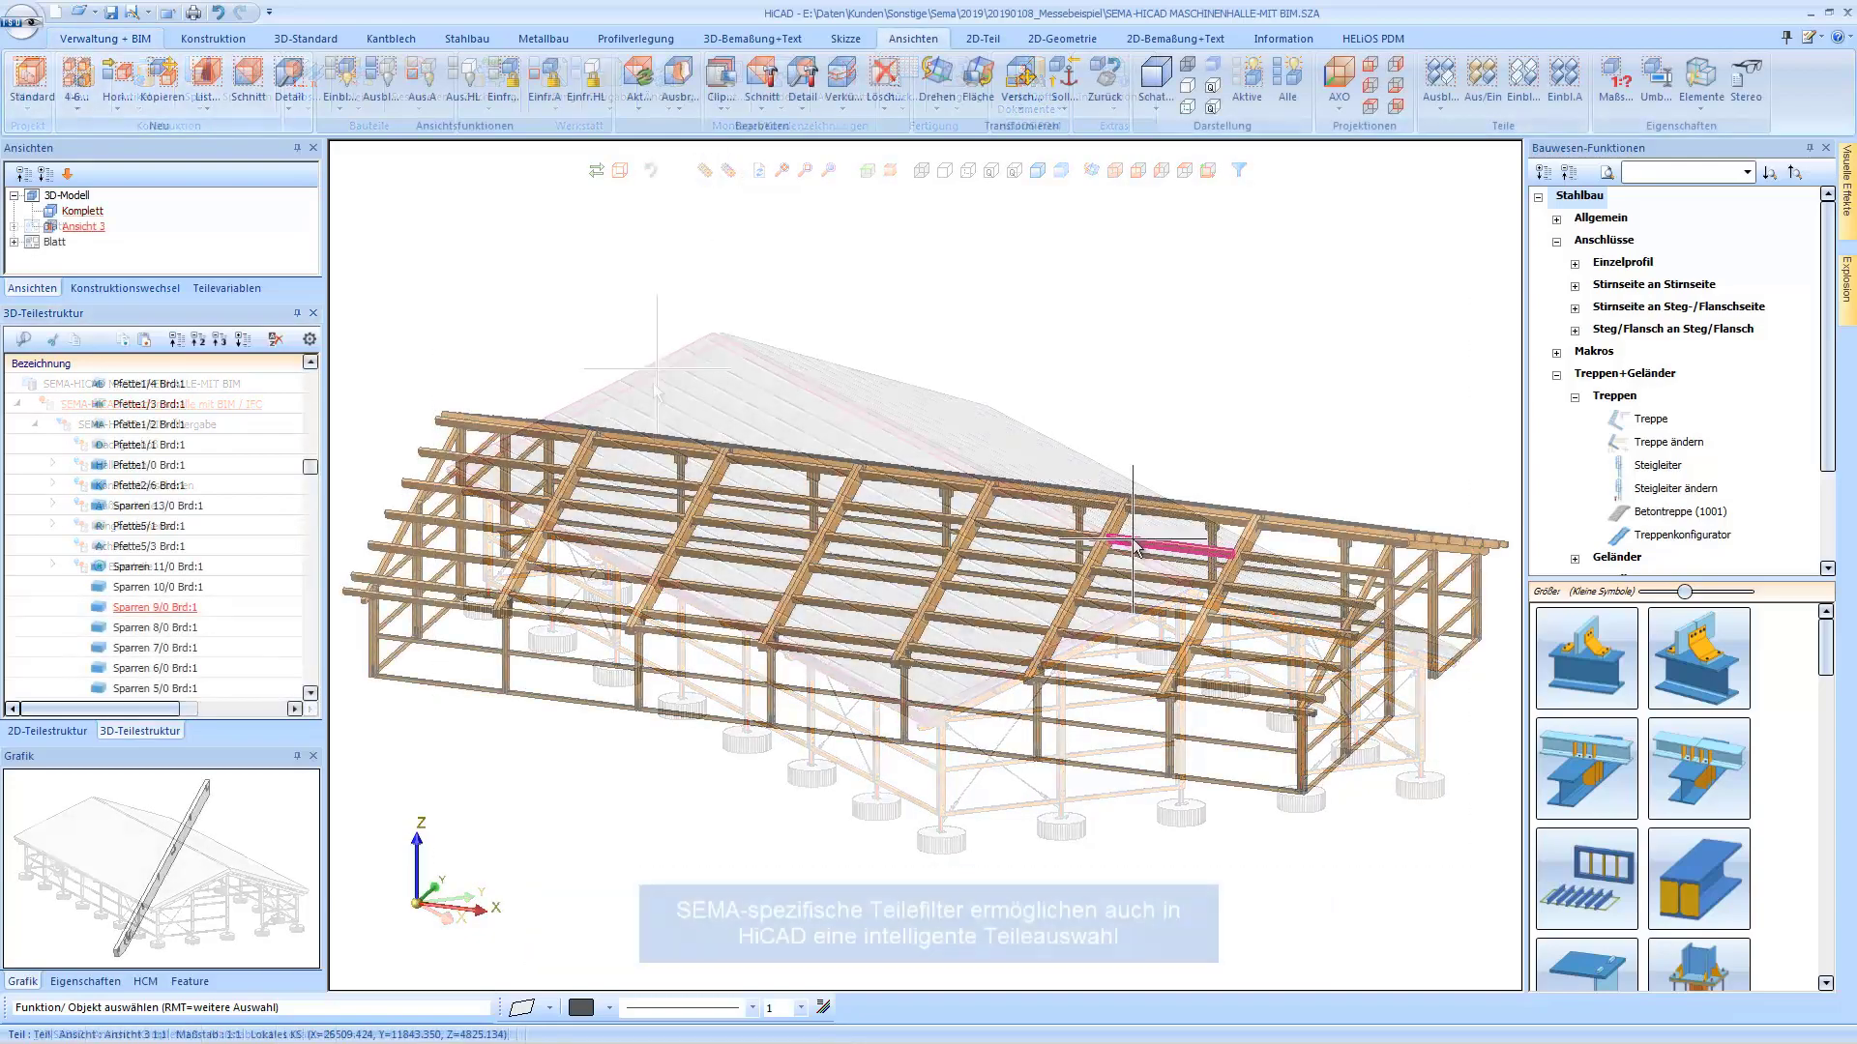
Rotate the hall and zoom in on the braced pair of columns.
middle_click_drag(1136, 549, 927, 551)
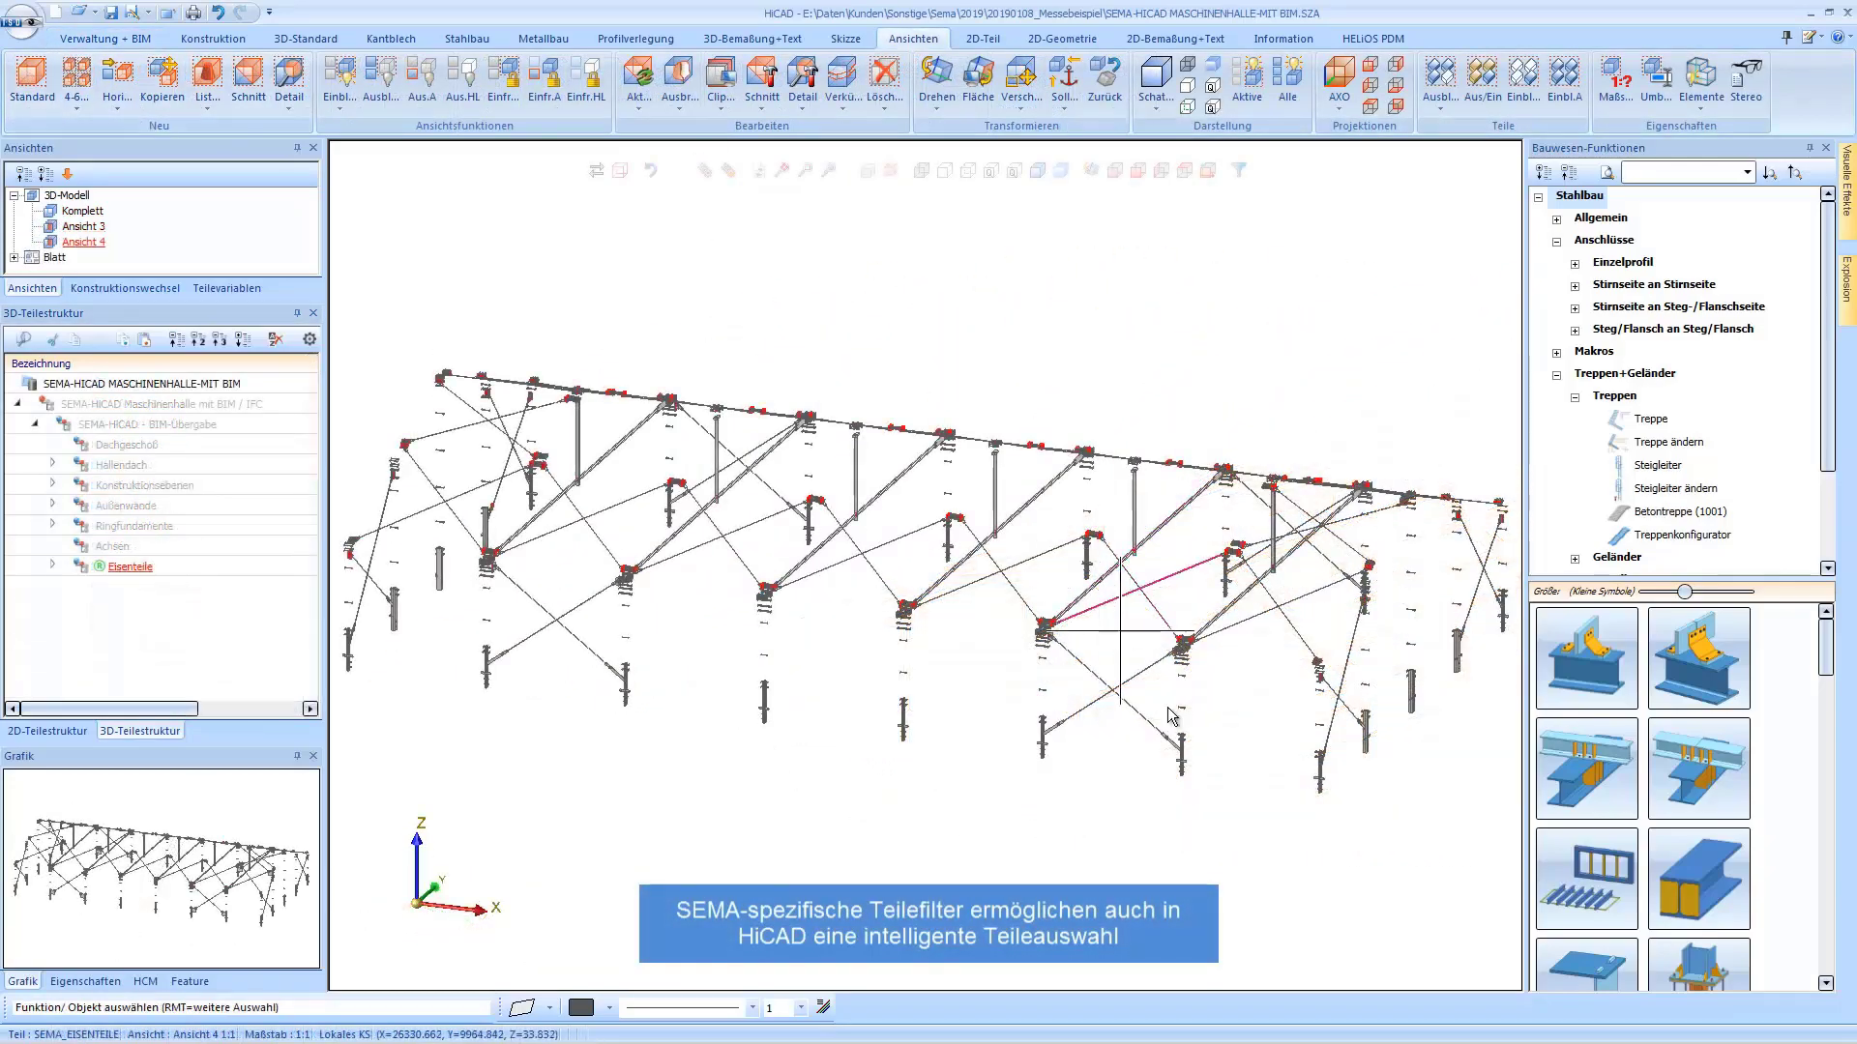
left_click(1374, 804)
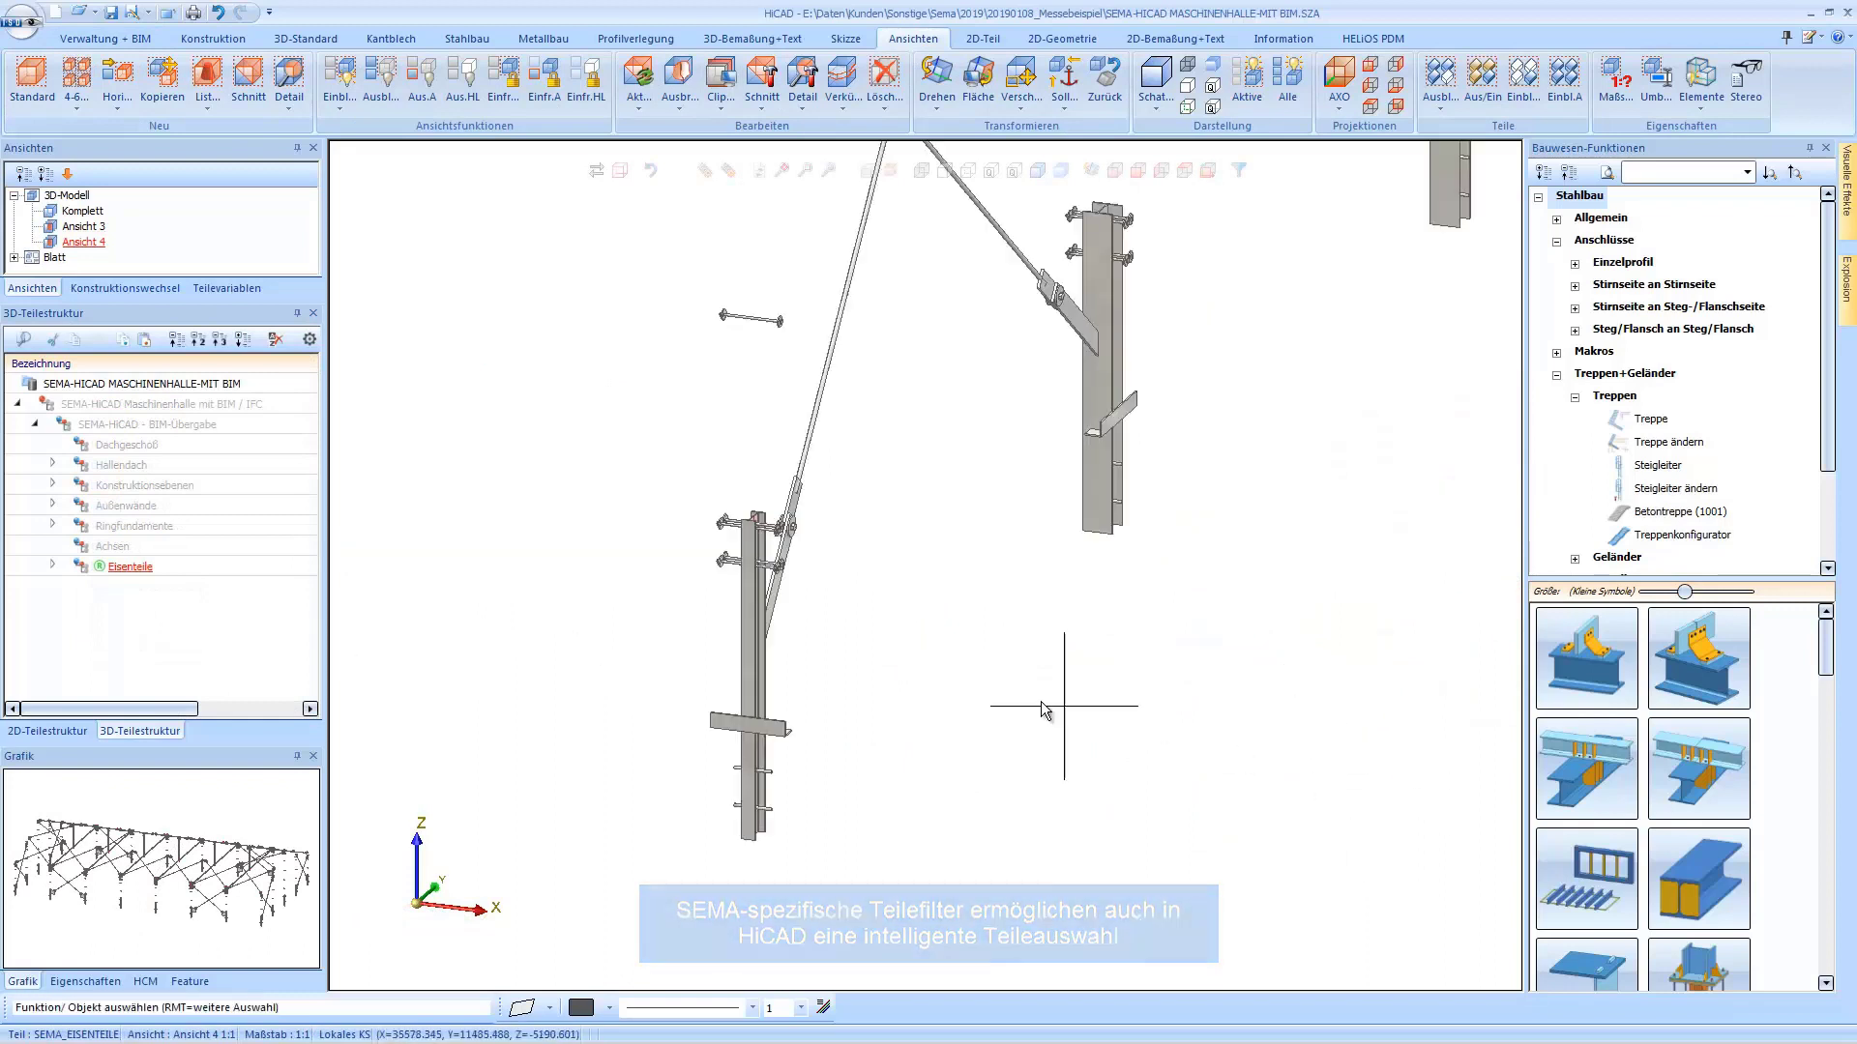
middle_click_drag(765, 619, 687, 631)
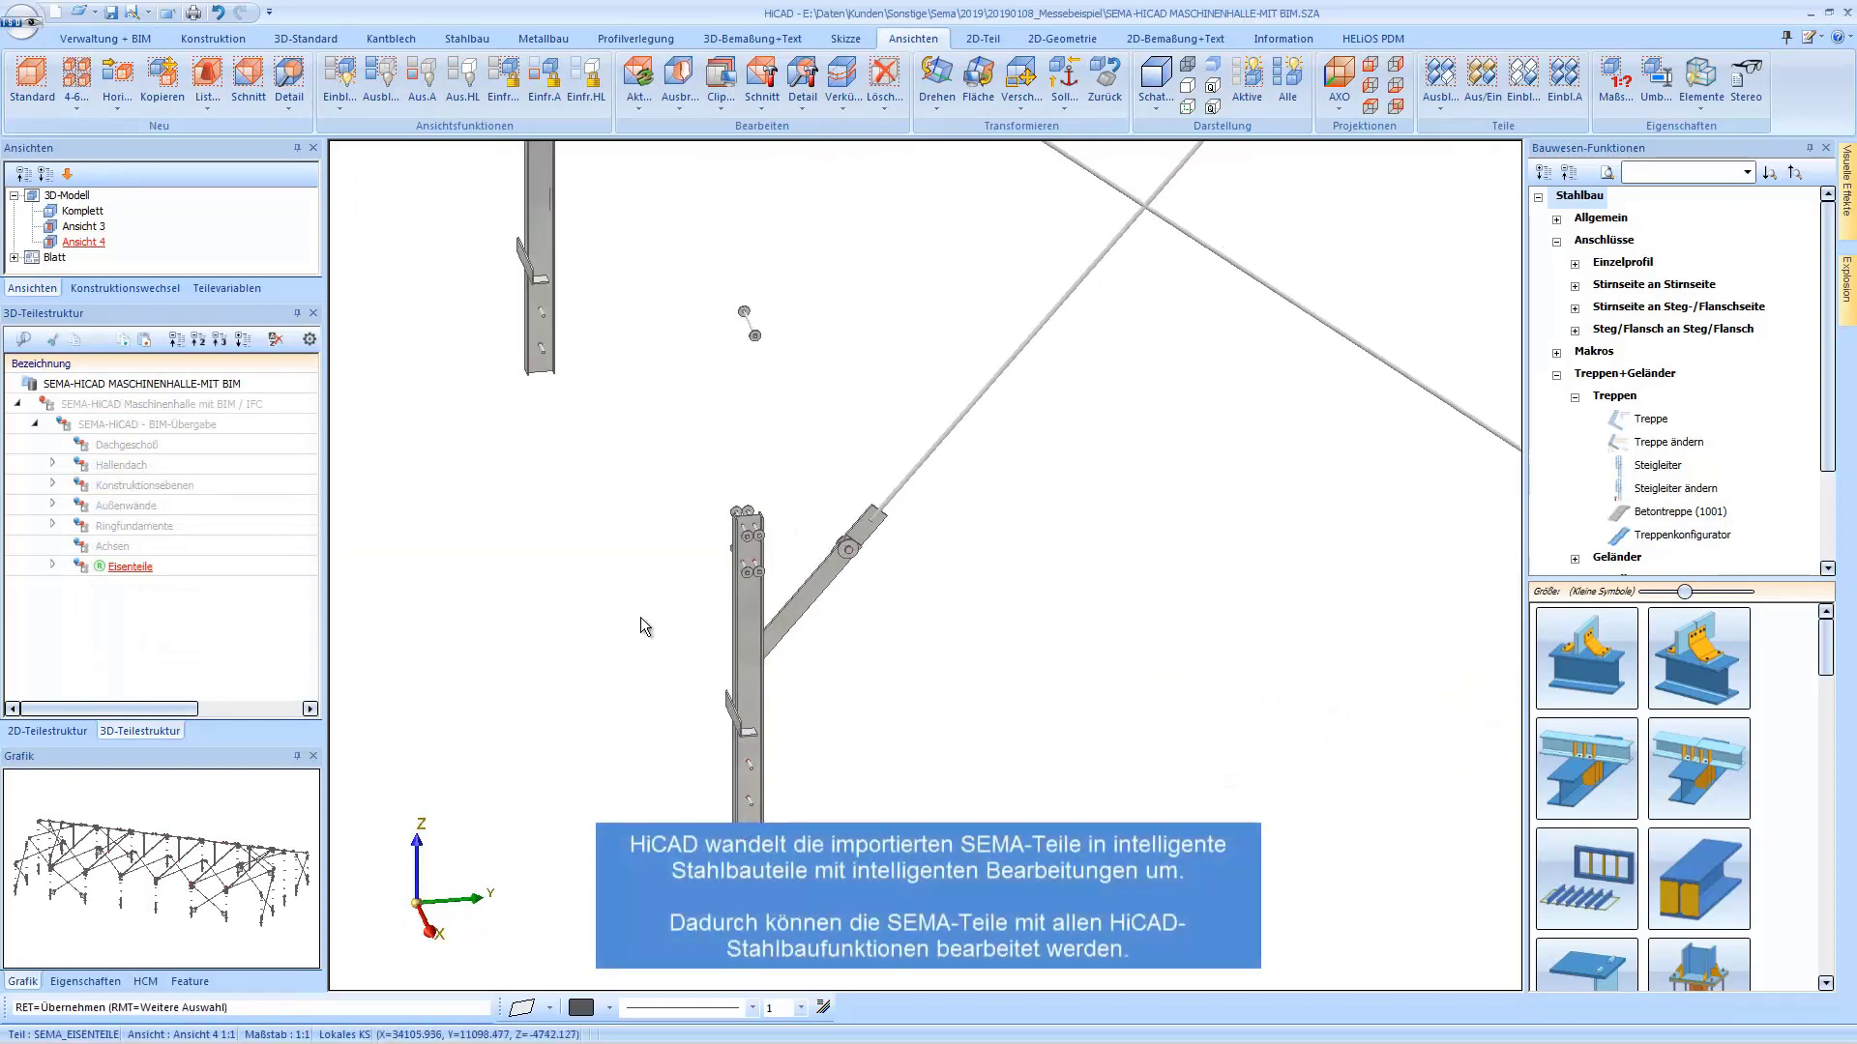
scroll(688, 631, "up", 3)
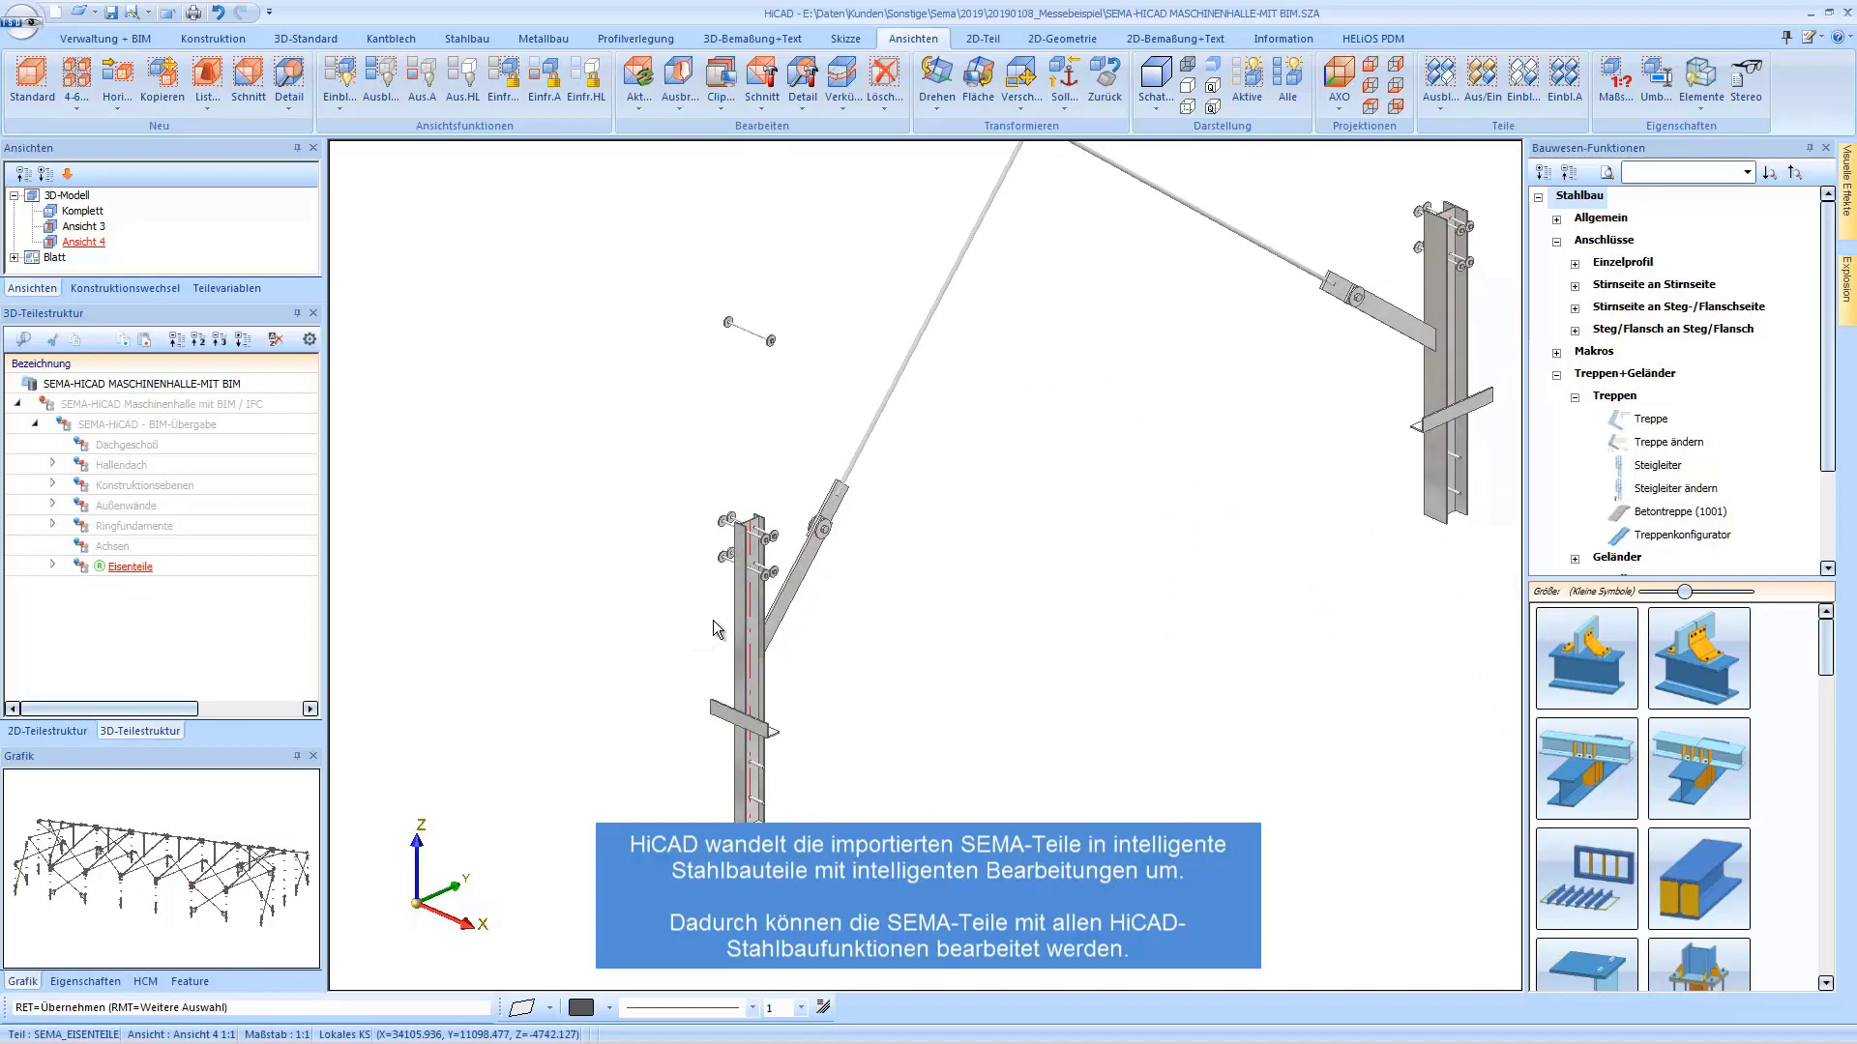
Extend the IPE 140 column by 200 using Stahlbau Verlängern > Gesamt.
left_click(750, 547)
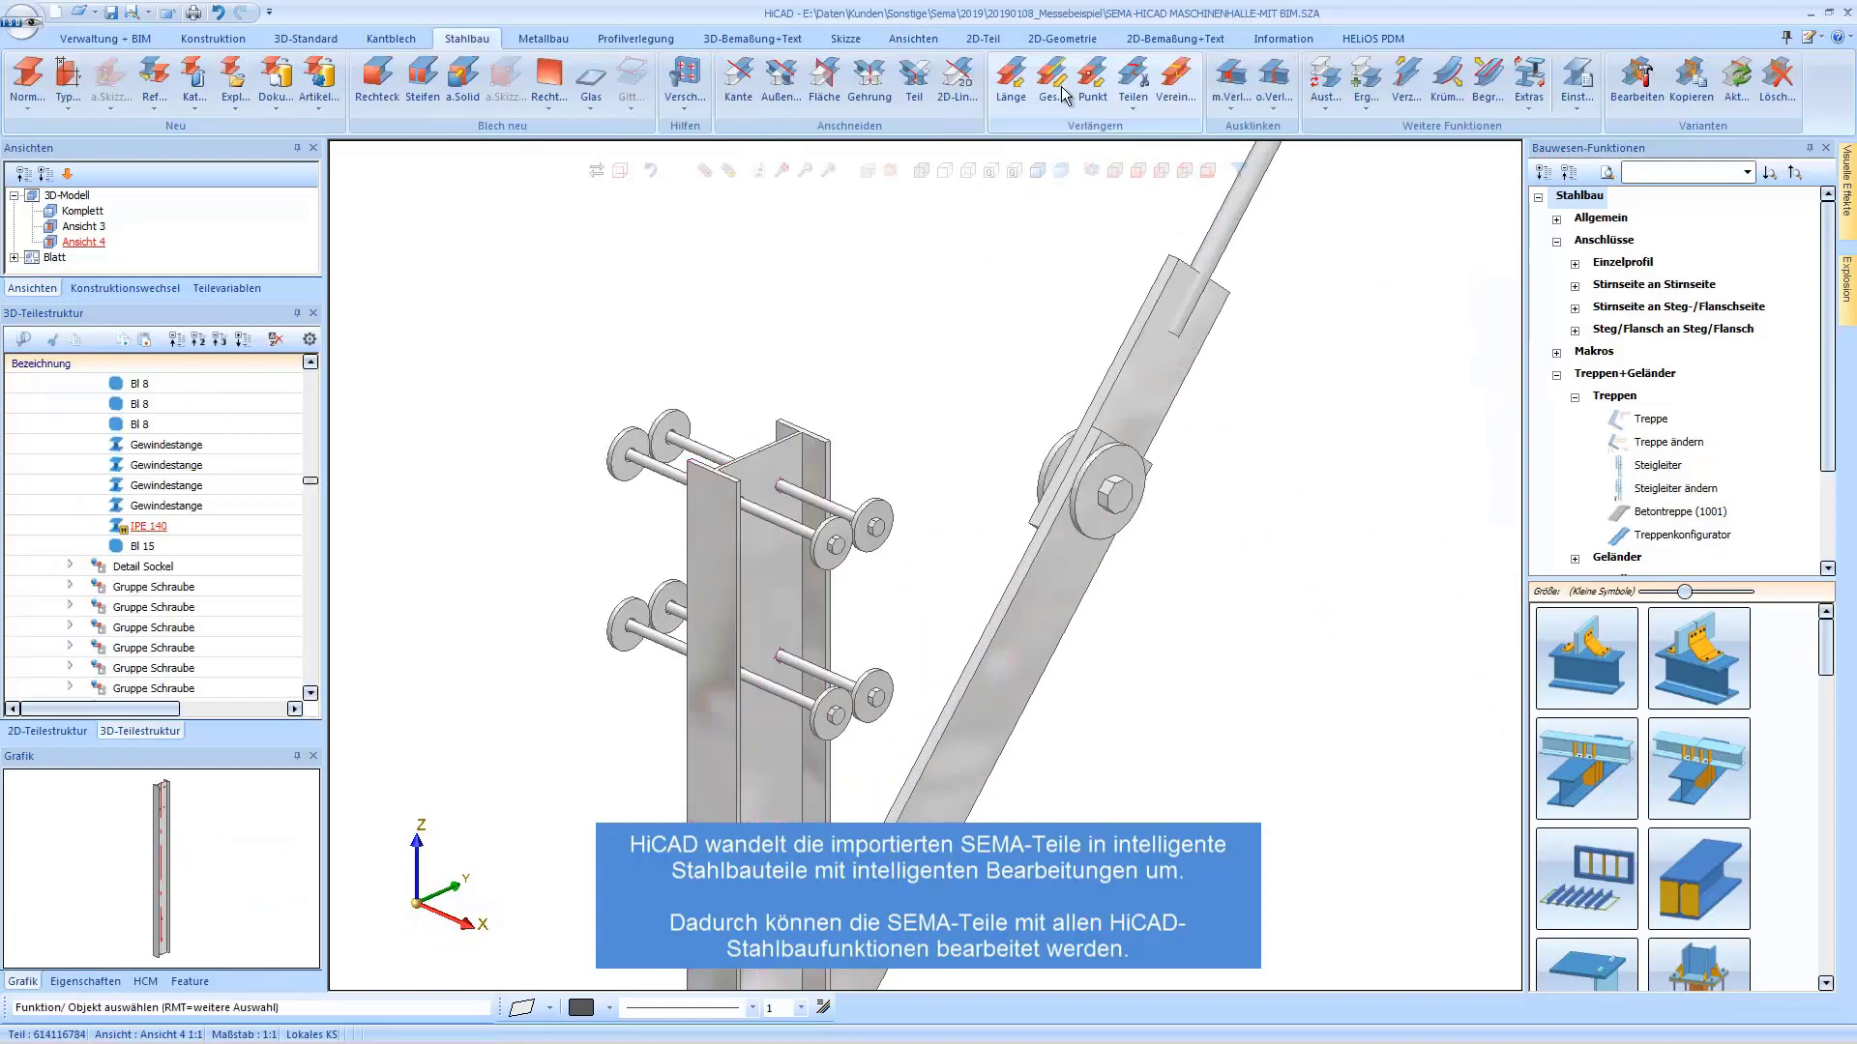
left_click(1052, 87)
left_click(804, 443)
type("2")
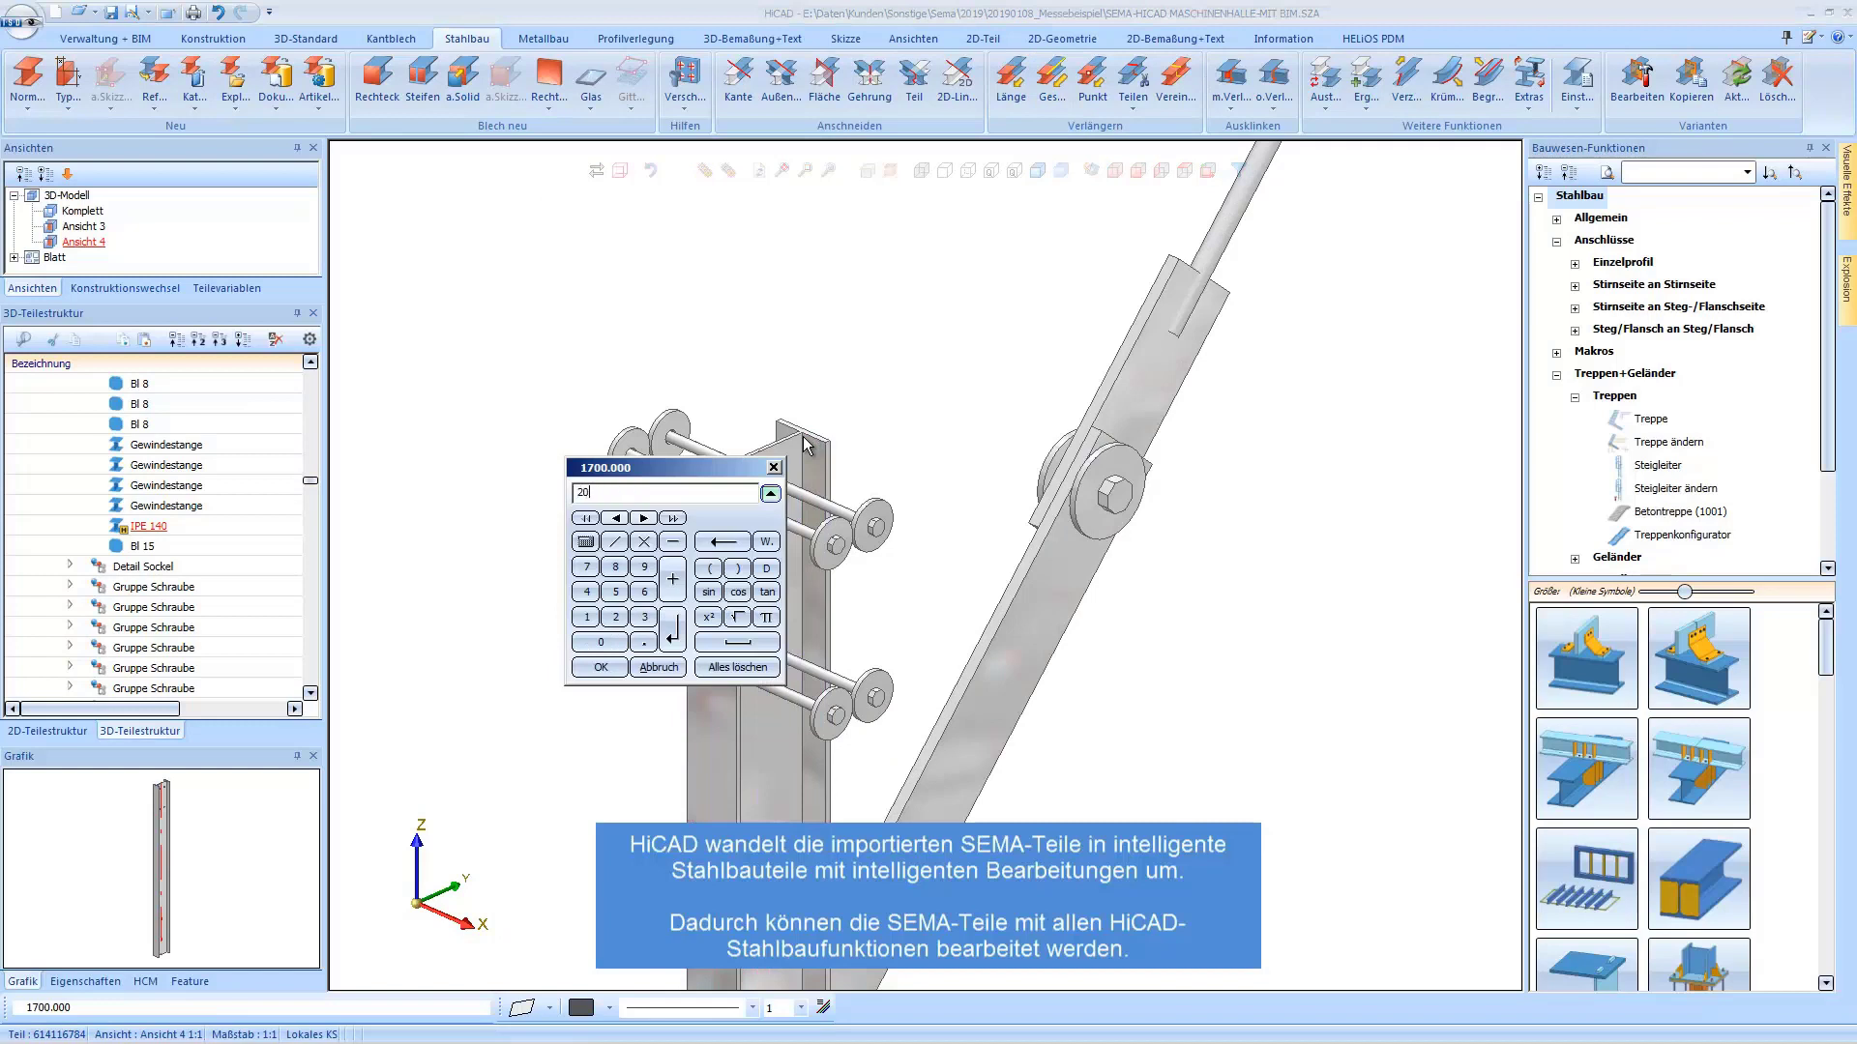
type("0")
key("Return")
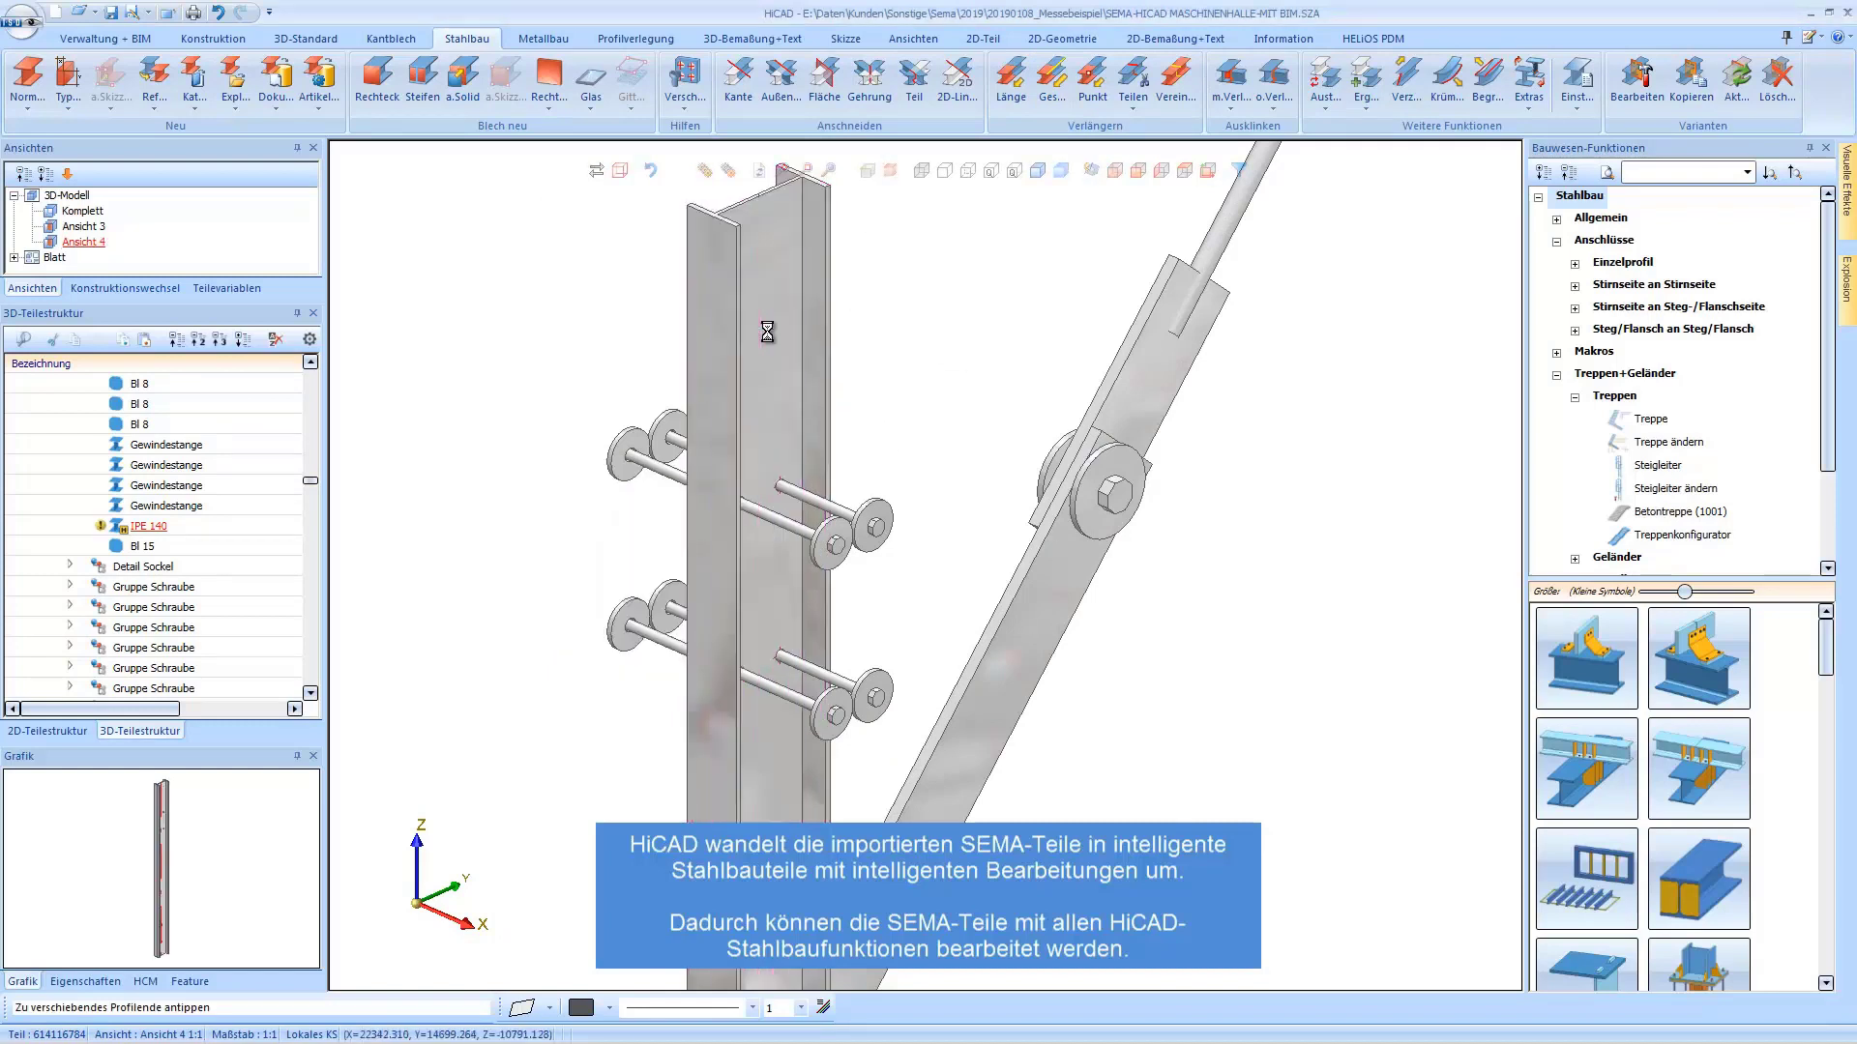
scroll(766, 413, "down", 2)
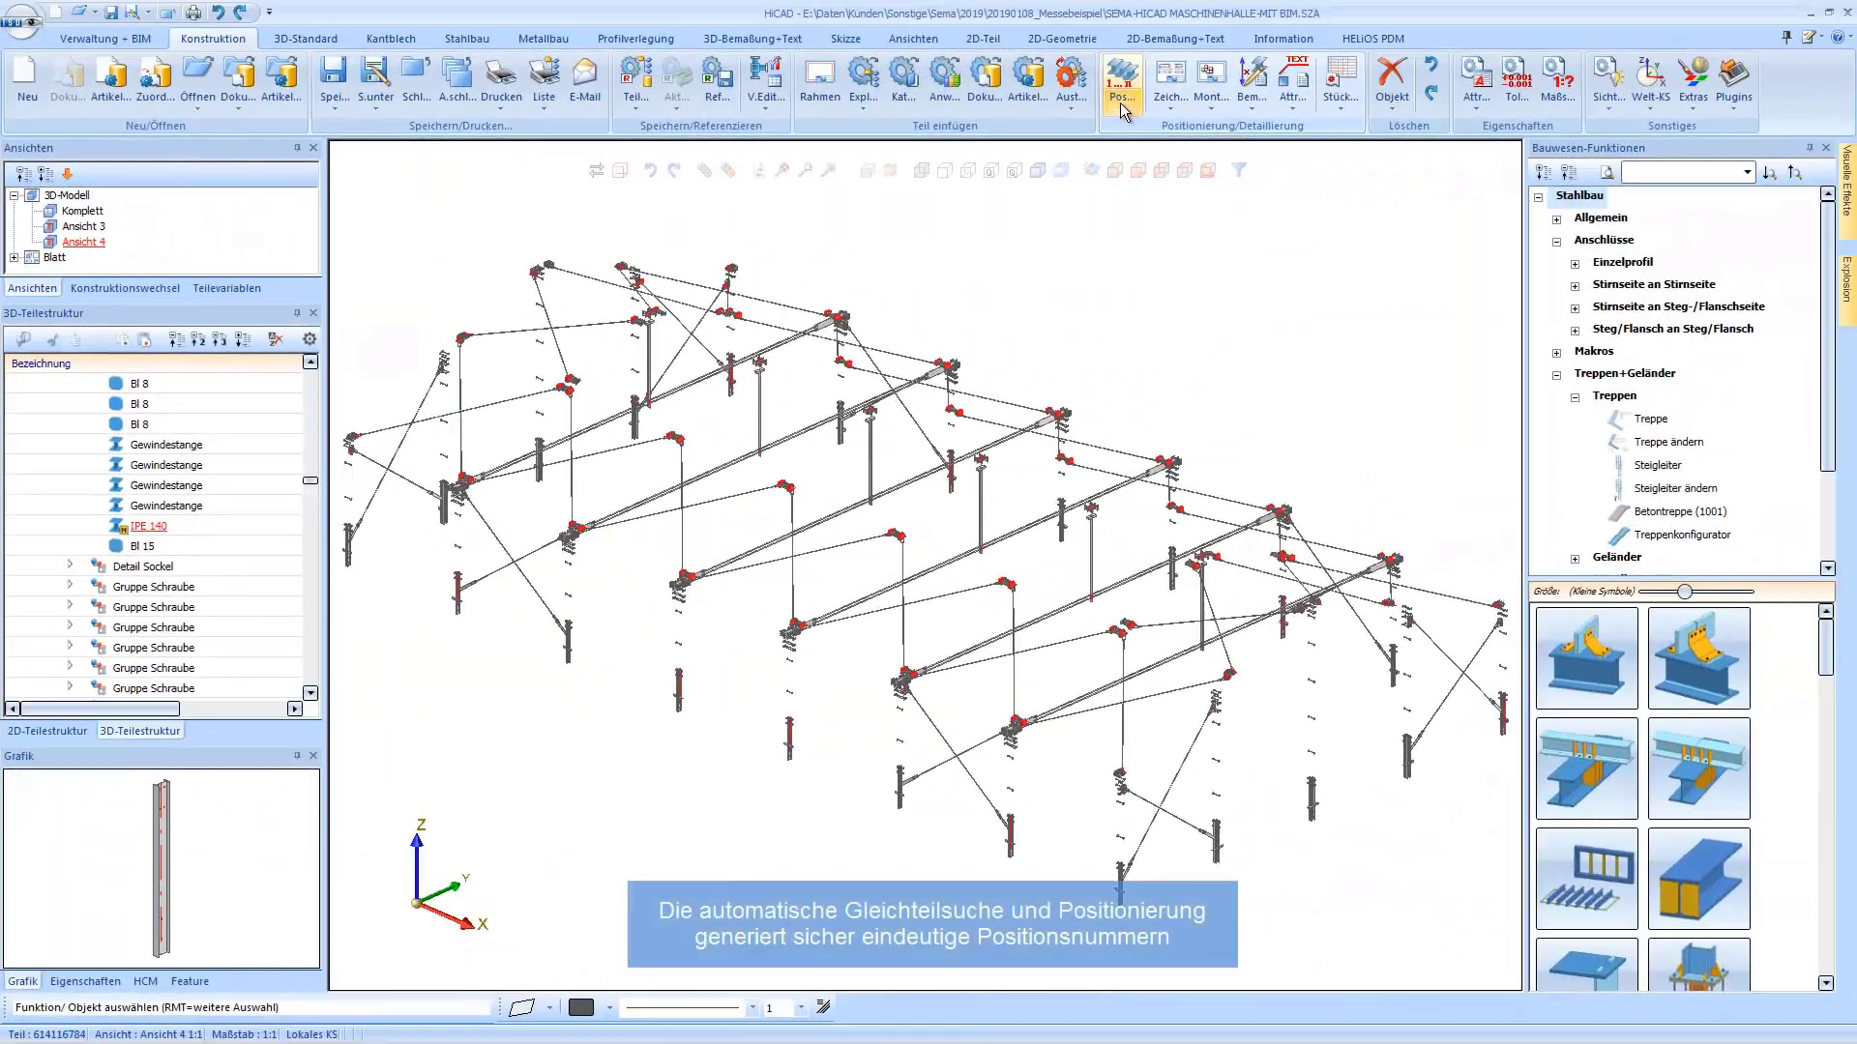
Run Positionierung mit Optionen, reviewing the Stahl-/Metallbauteil part group settings.
left_click(1121, 109)
left_click(1165, 188)
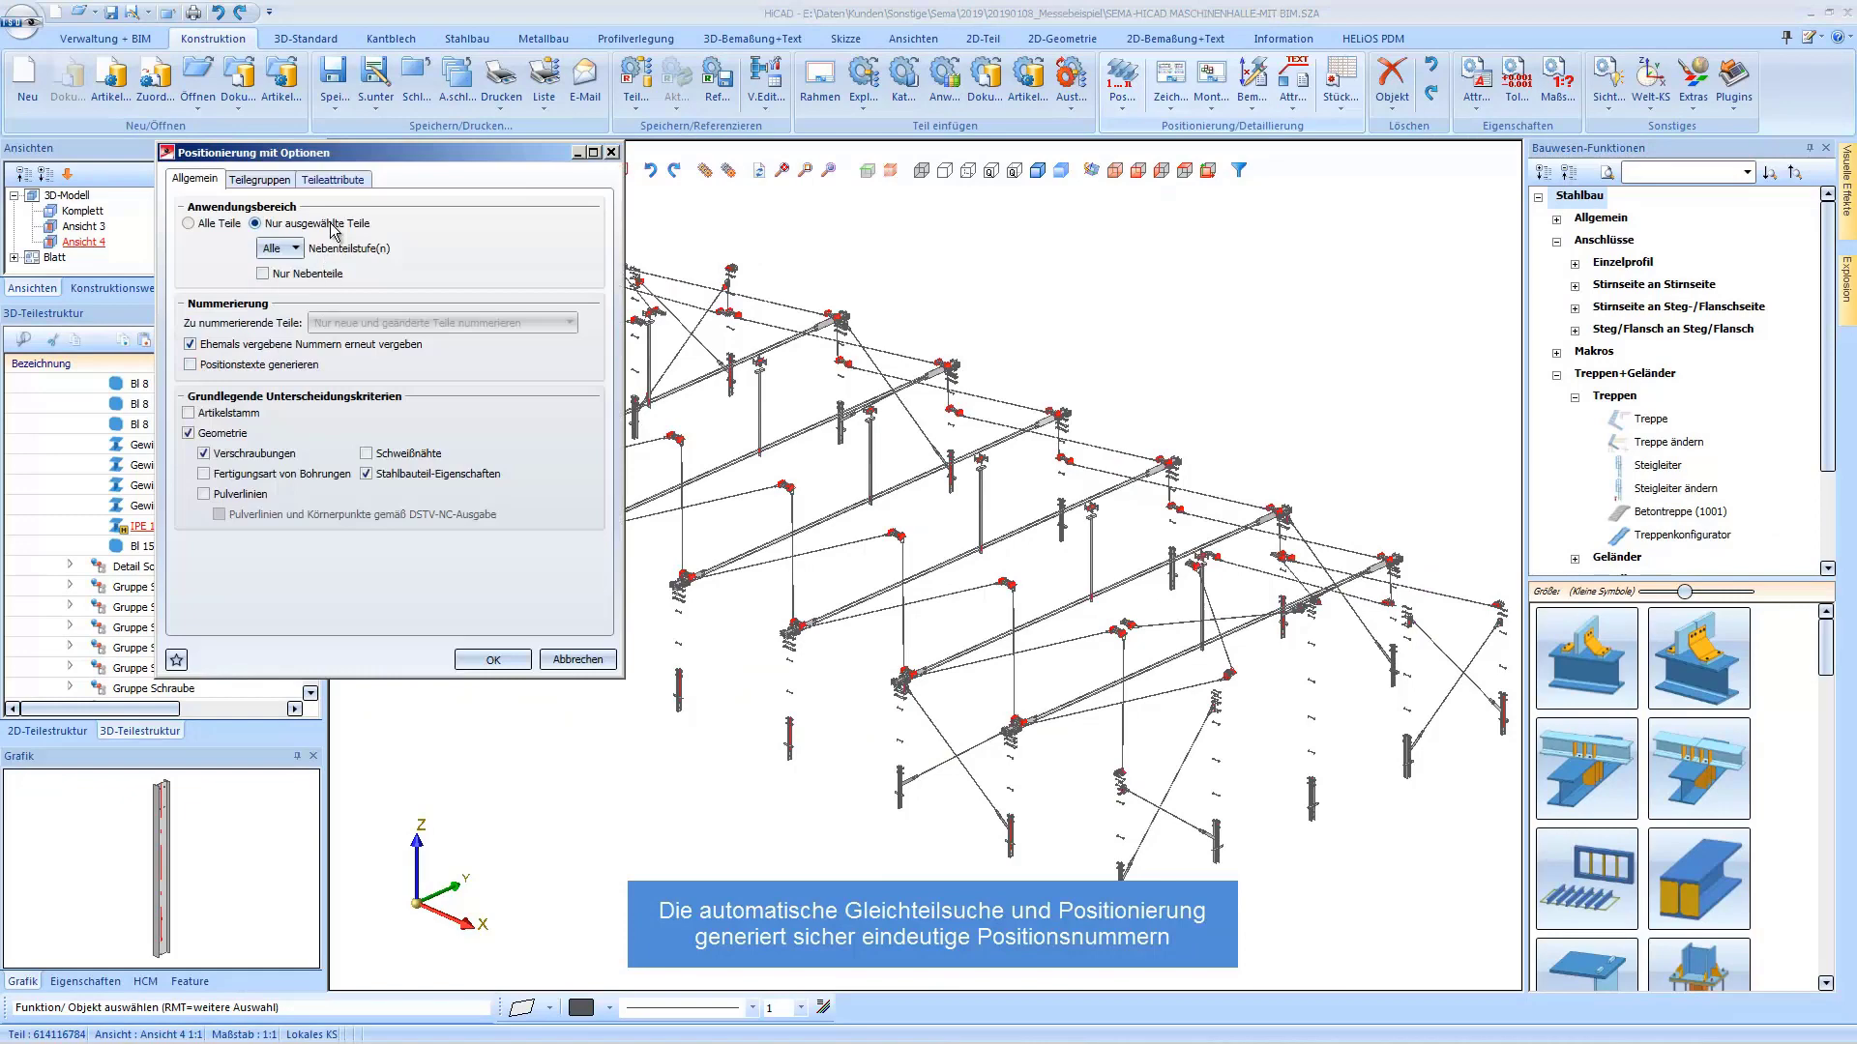
left_click(258, 181)
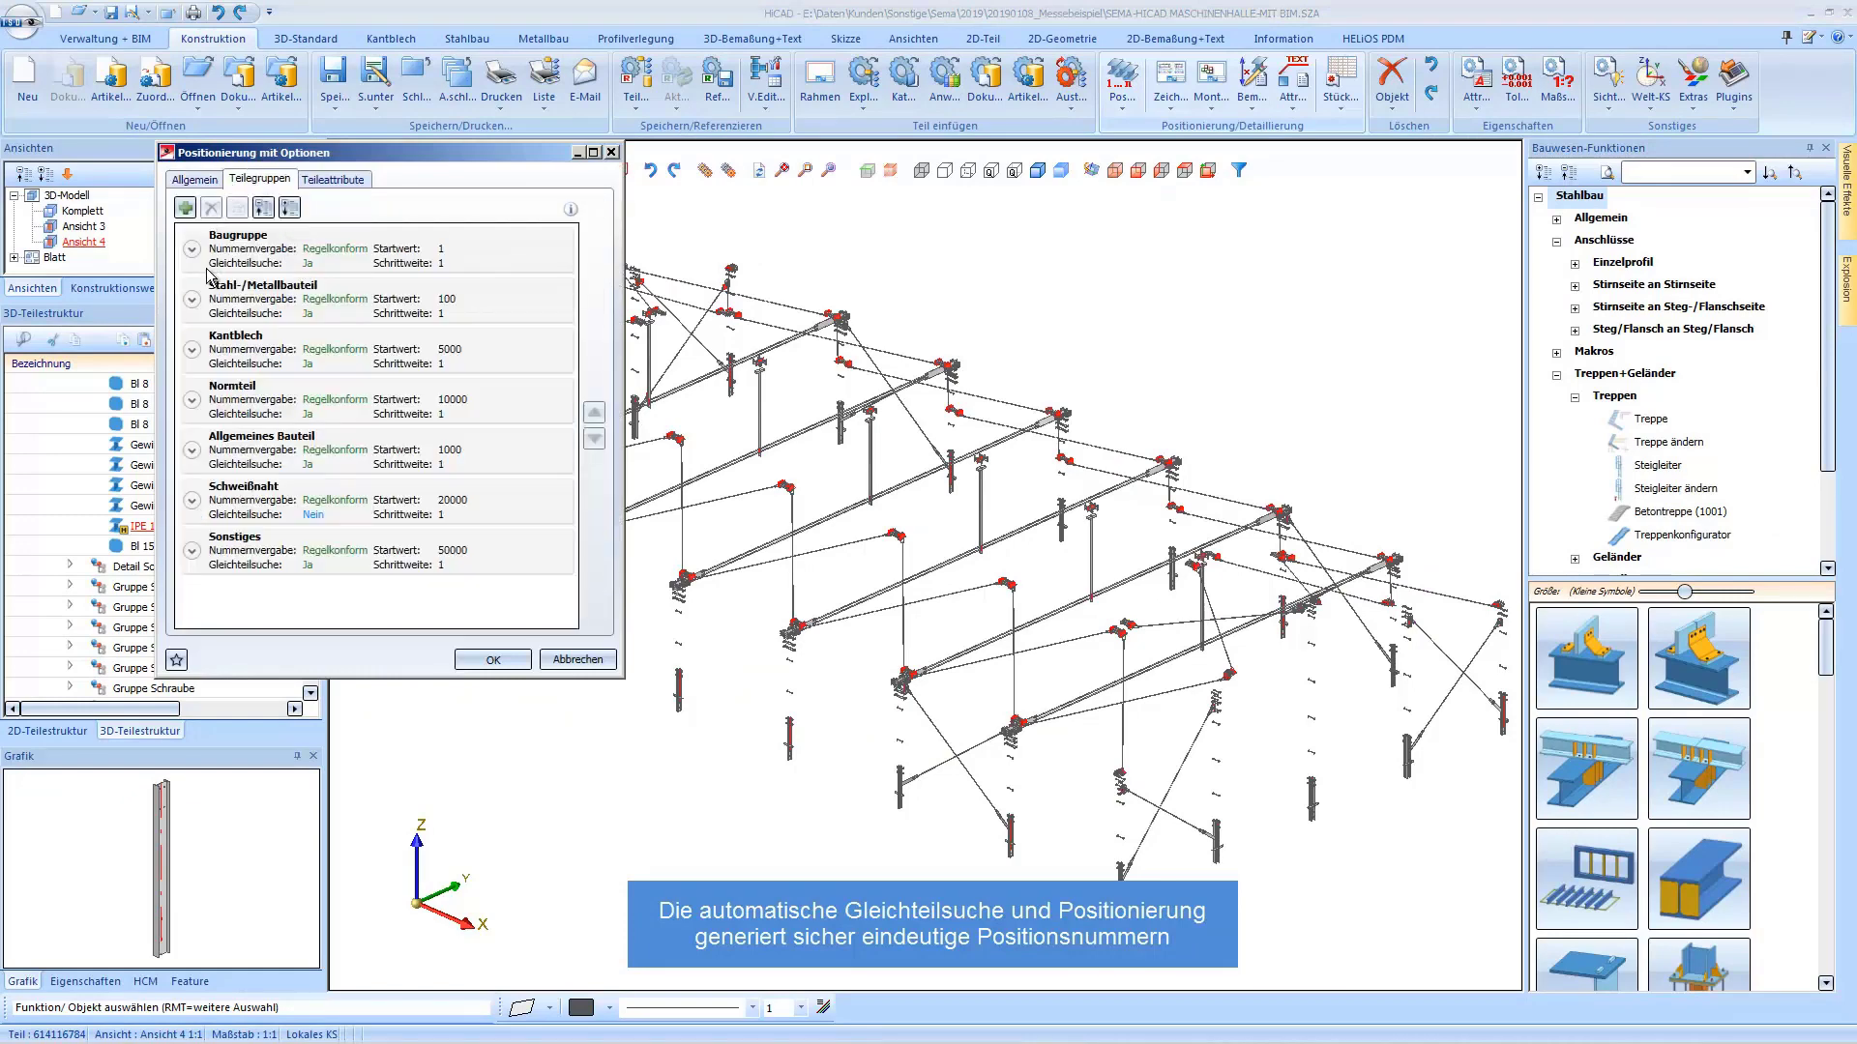
left_click(241, 315)
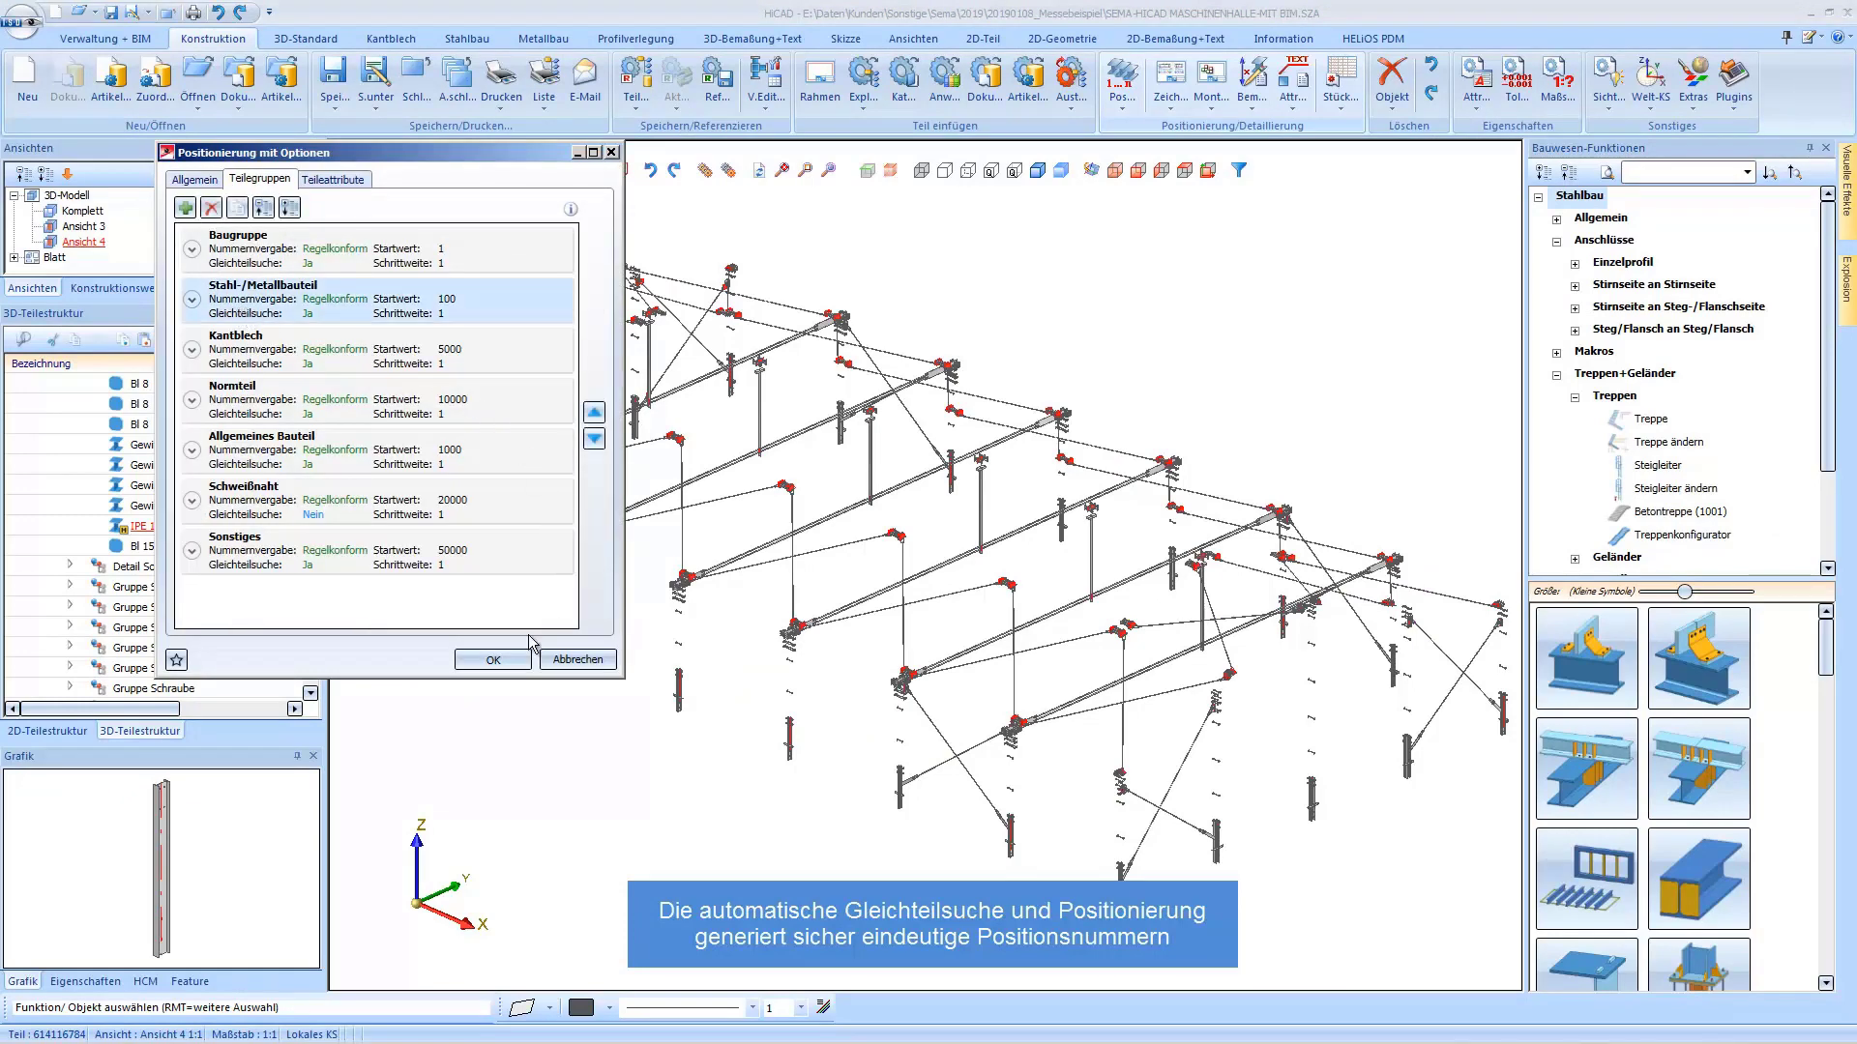
left_click(474, 663)
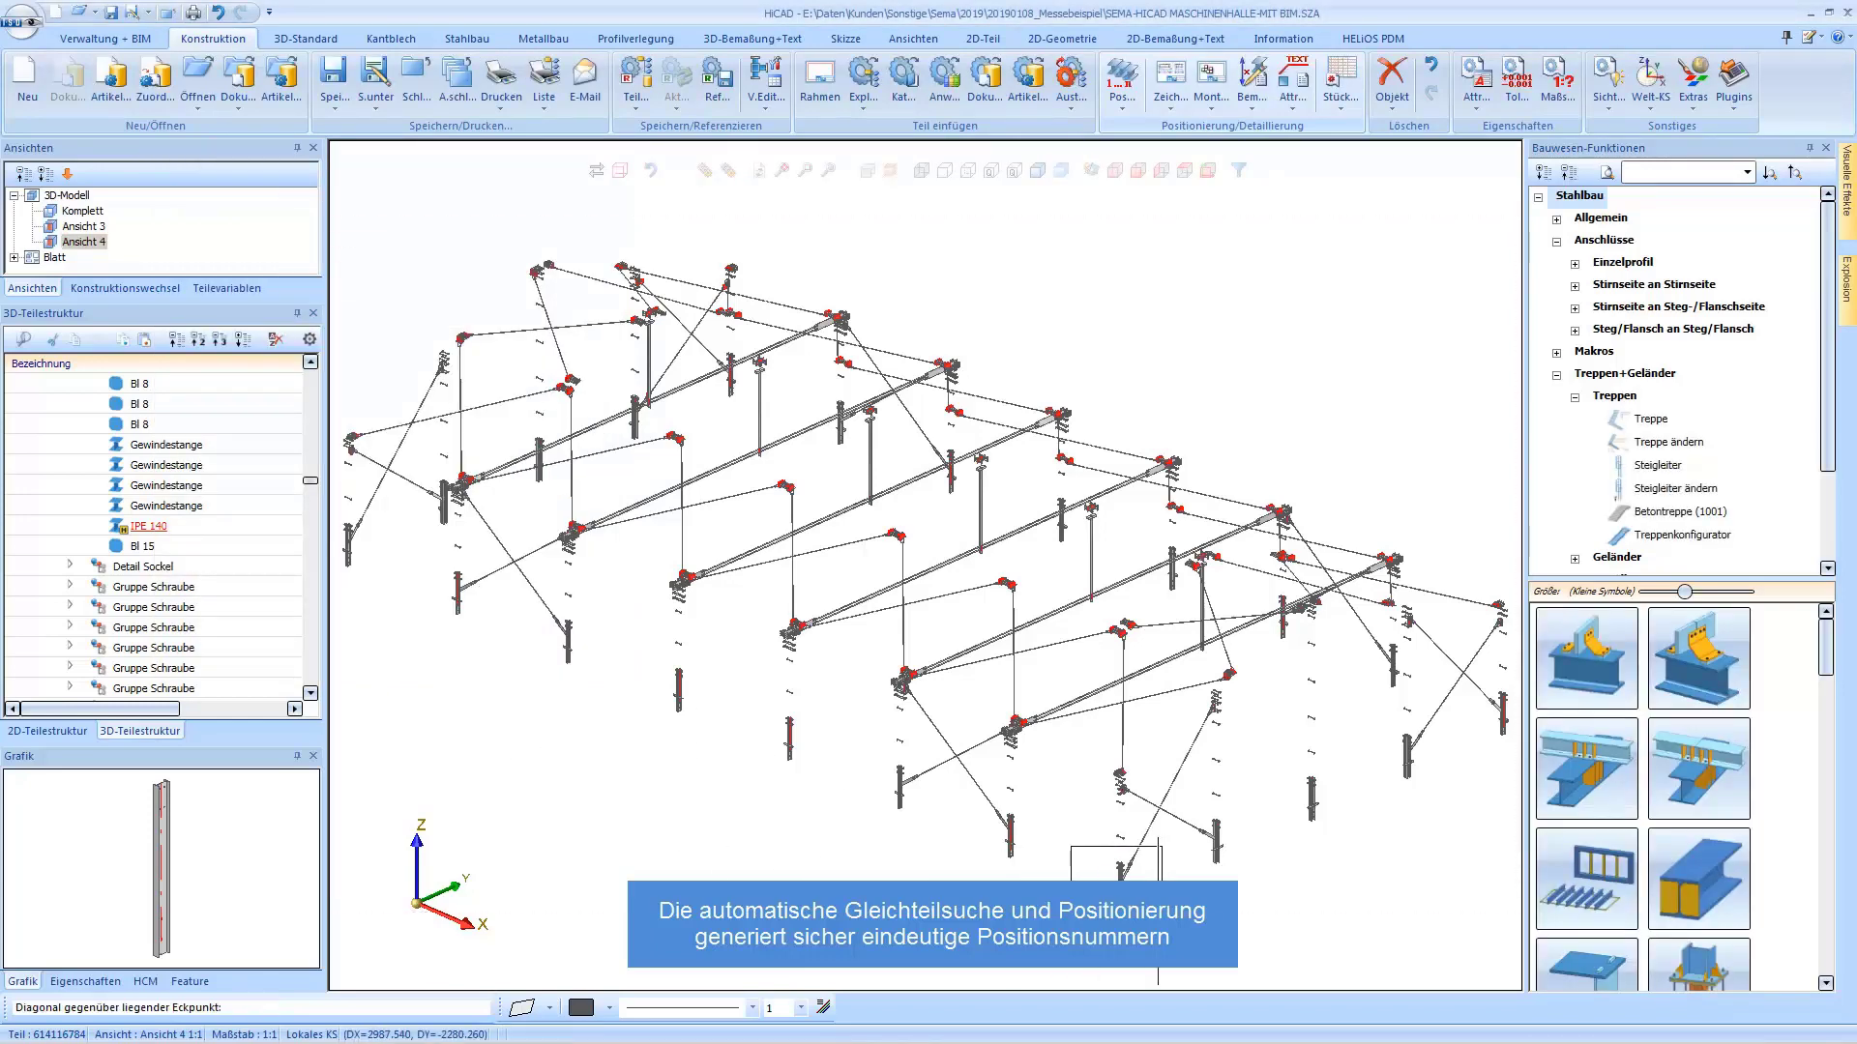
Check in Teileattribute that the IPE 140 column has position number 149.
left_click(1158, 924)
double_click(987, 588)
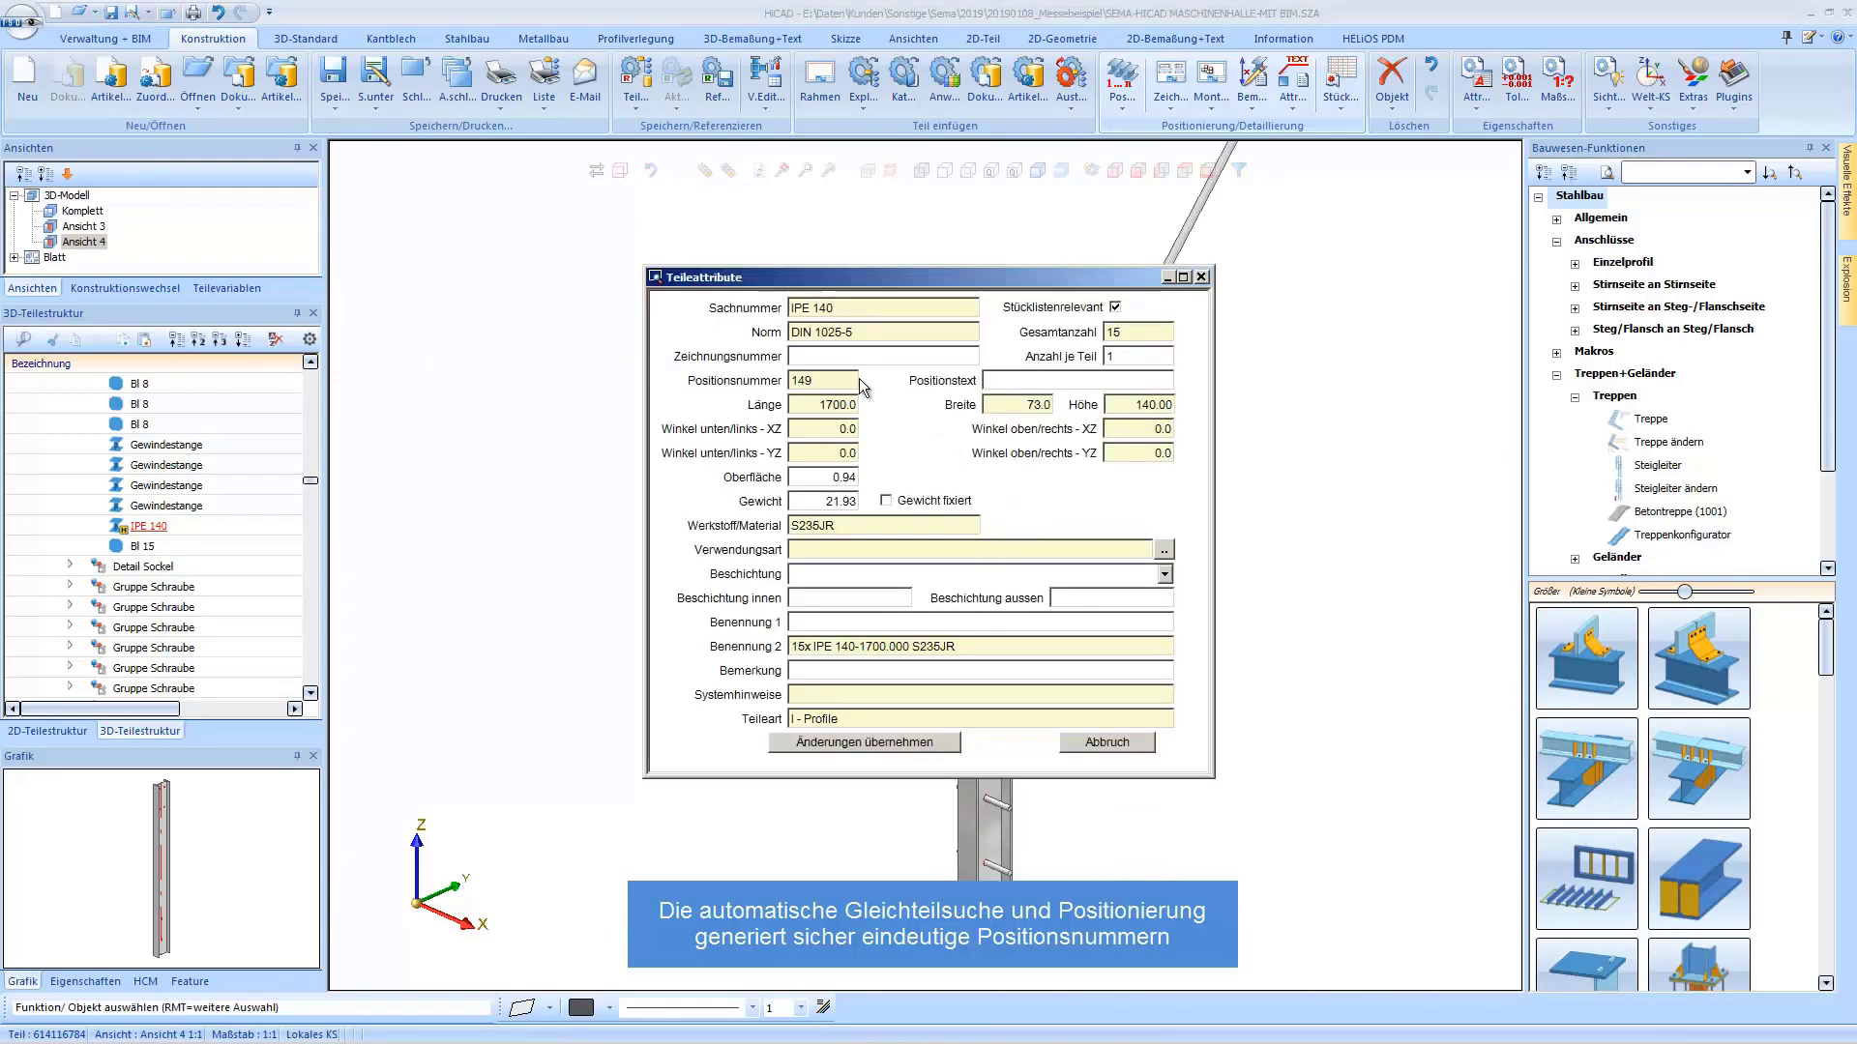
double_click(841, 380)
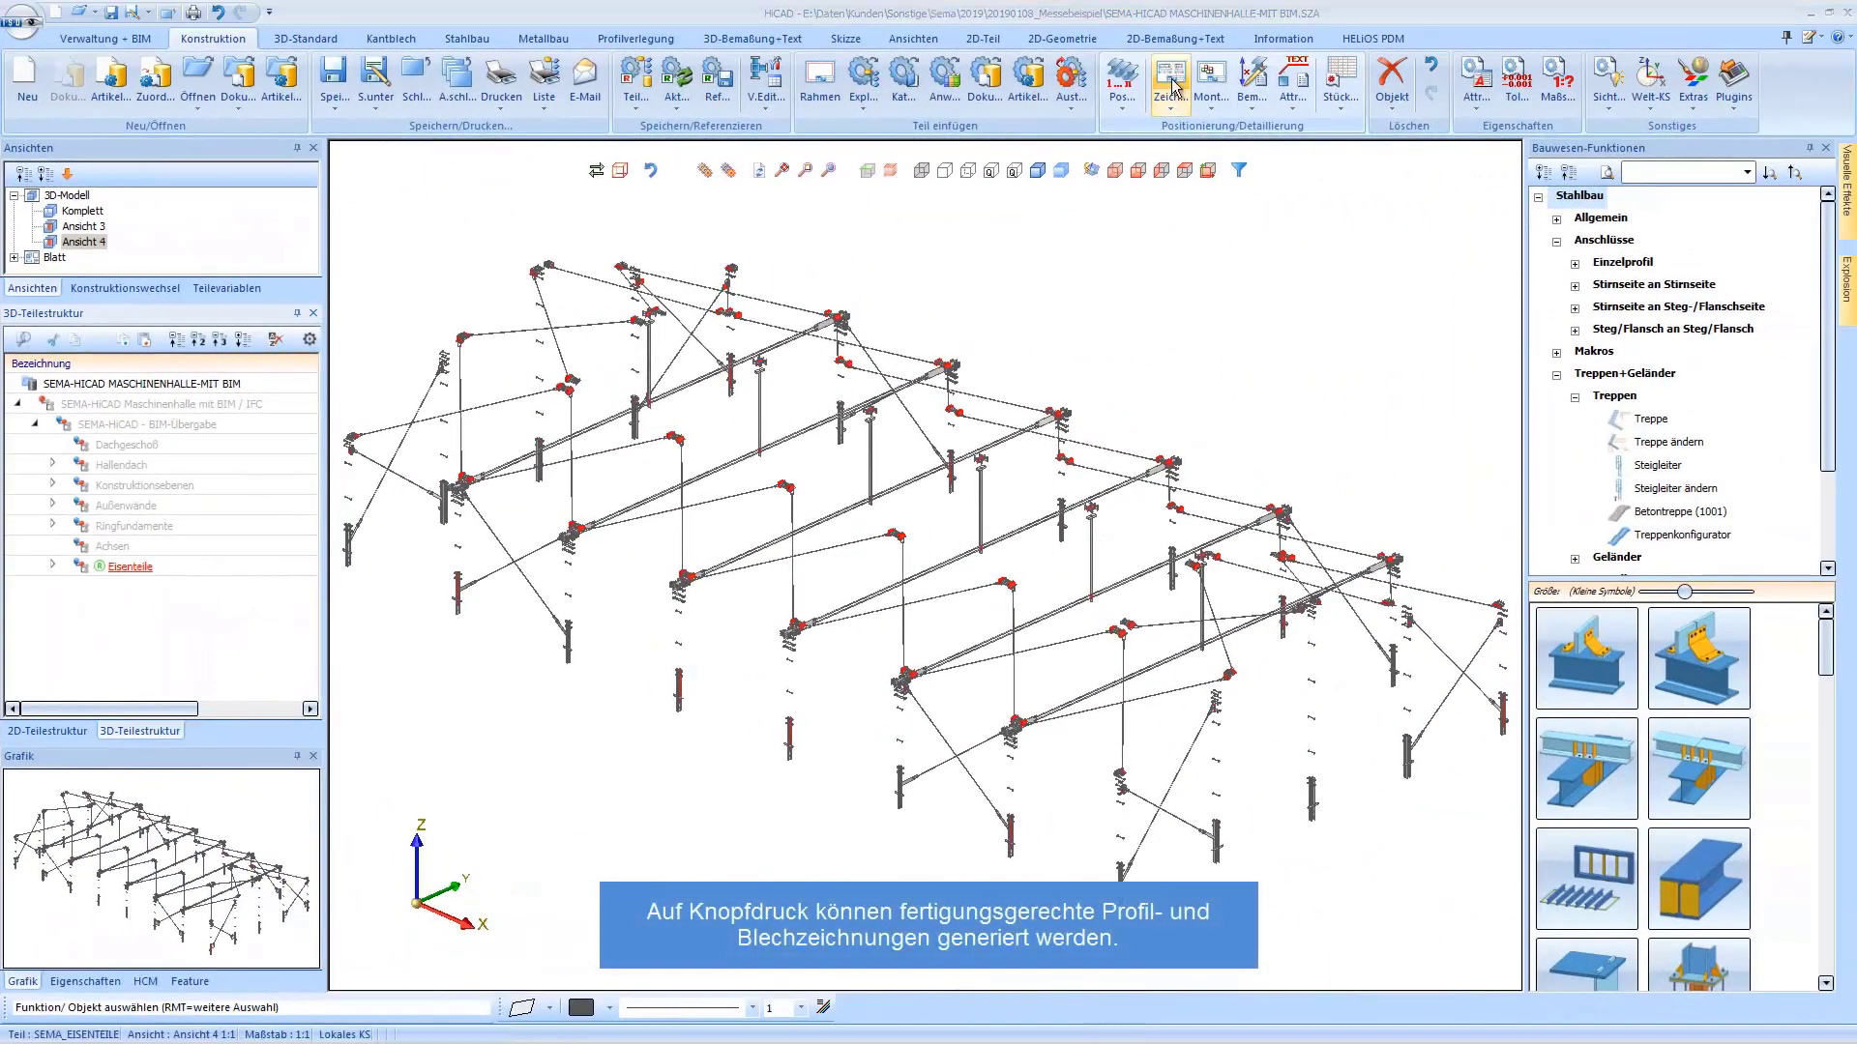
Derive workshop drawings for the Bleche sheet-metal parts, then start the parts list.
left_click(1171, 85)
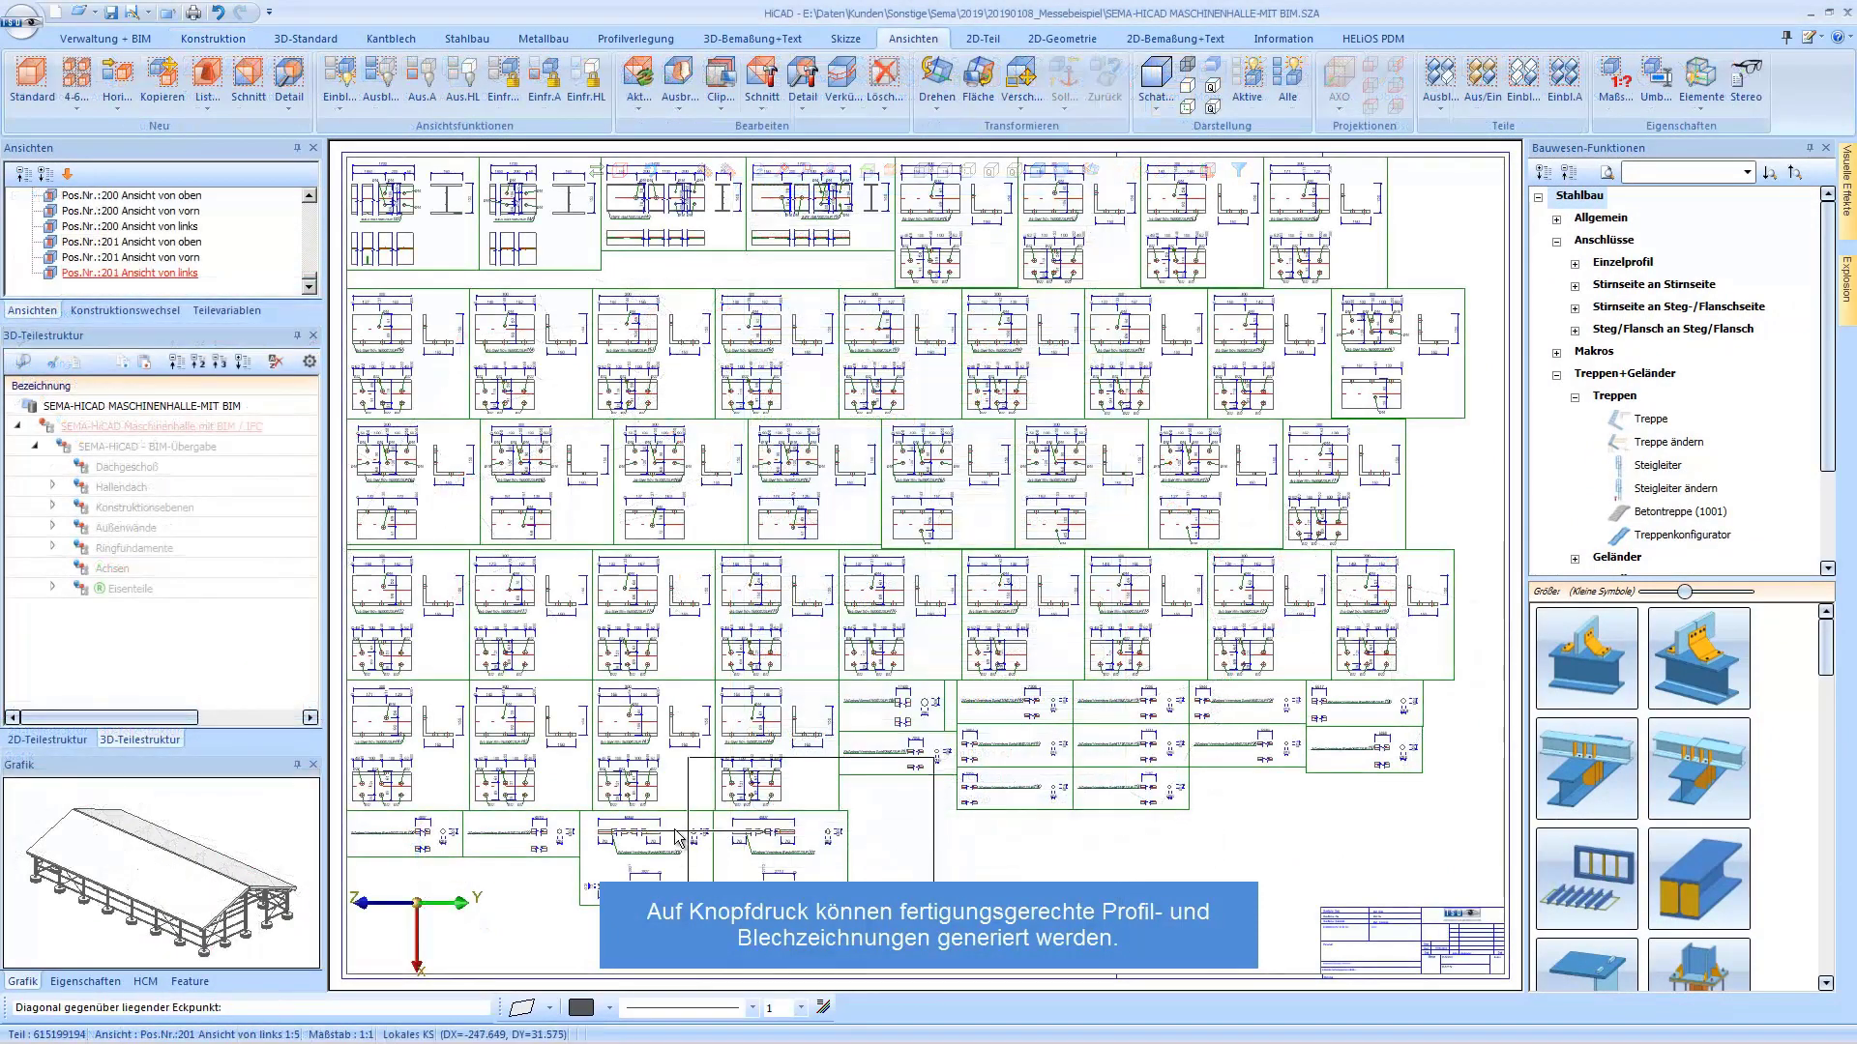
scroll(805, 821, "up", 5)
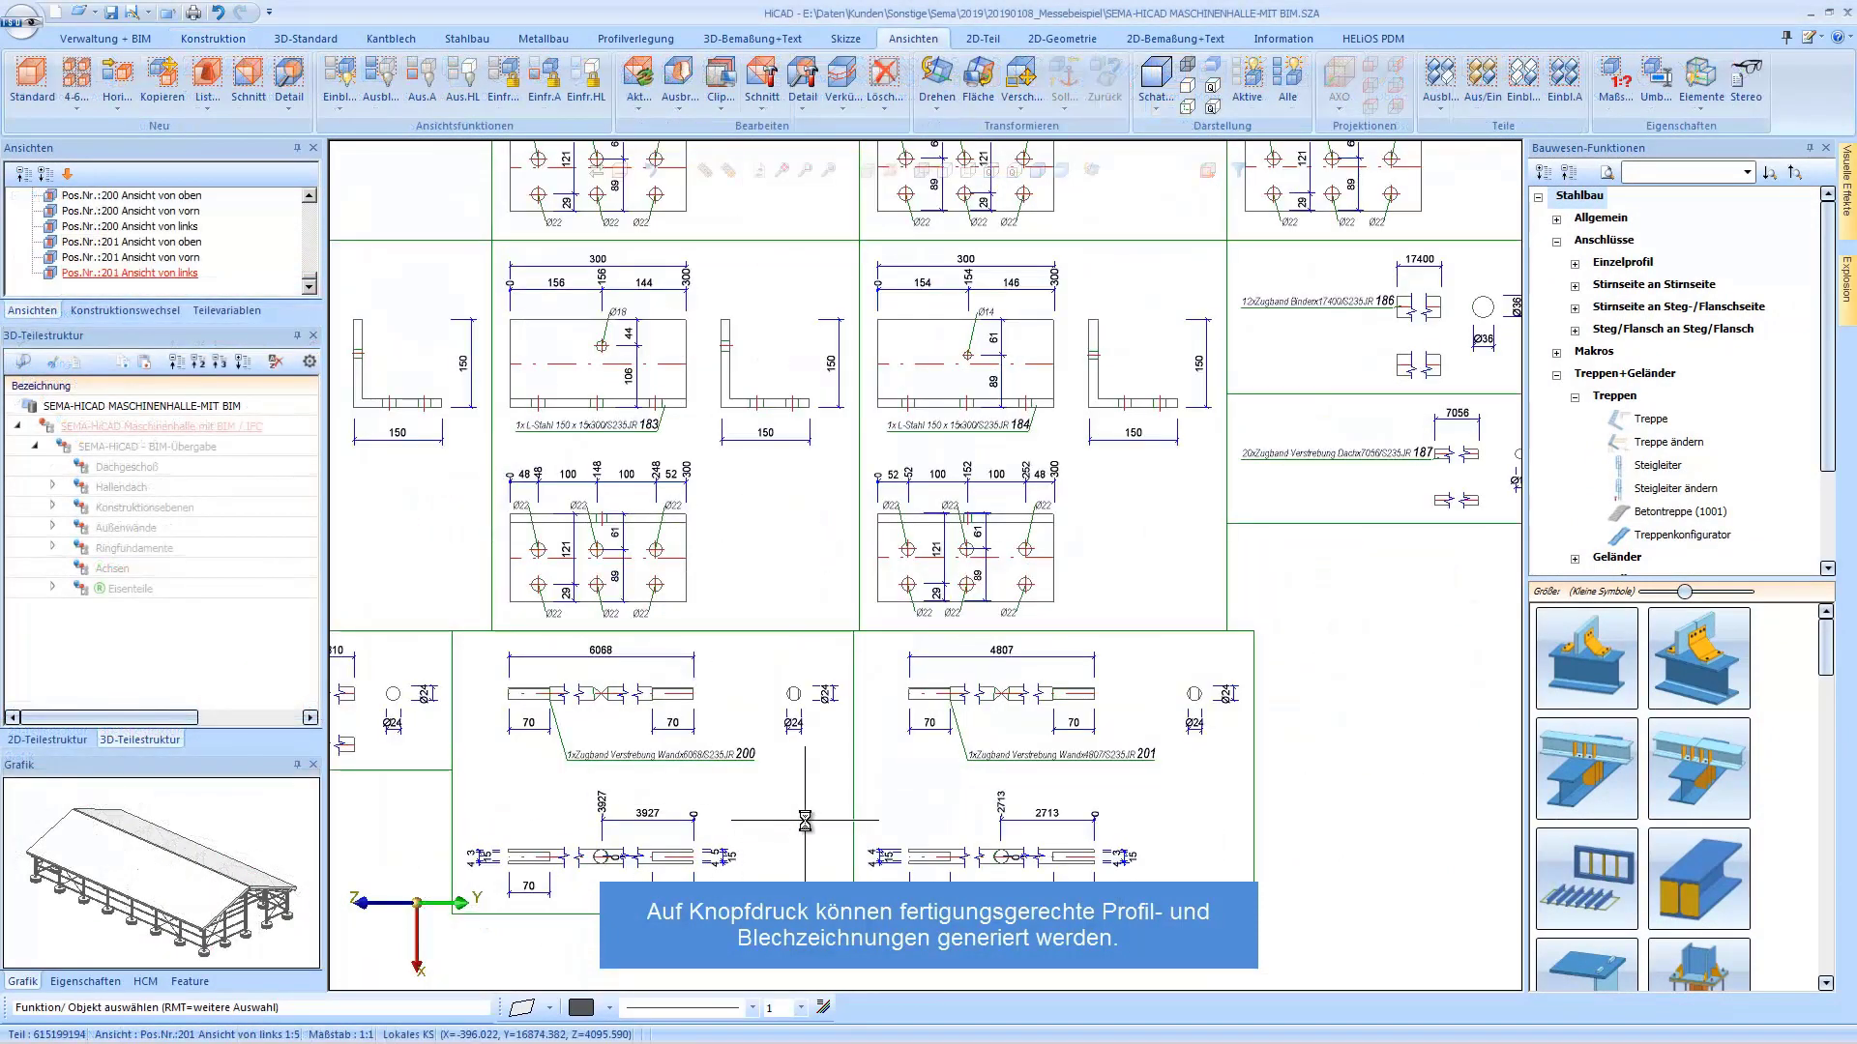
scroll(958, 293, "up", 3)
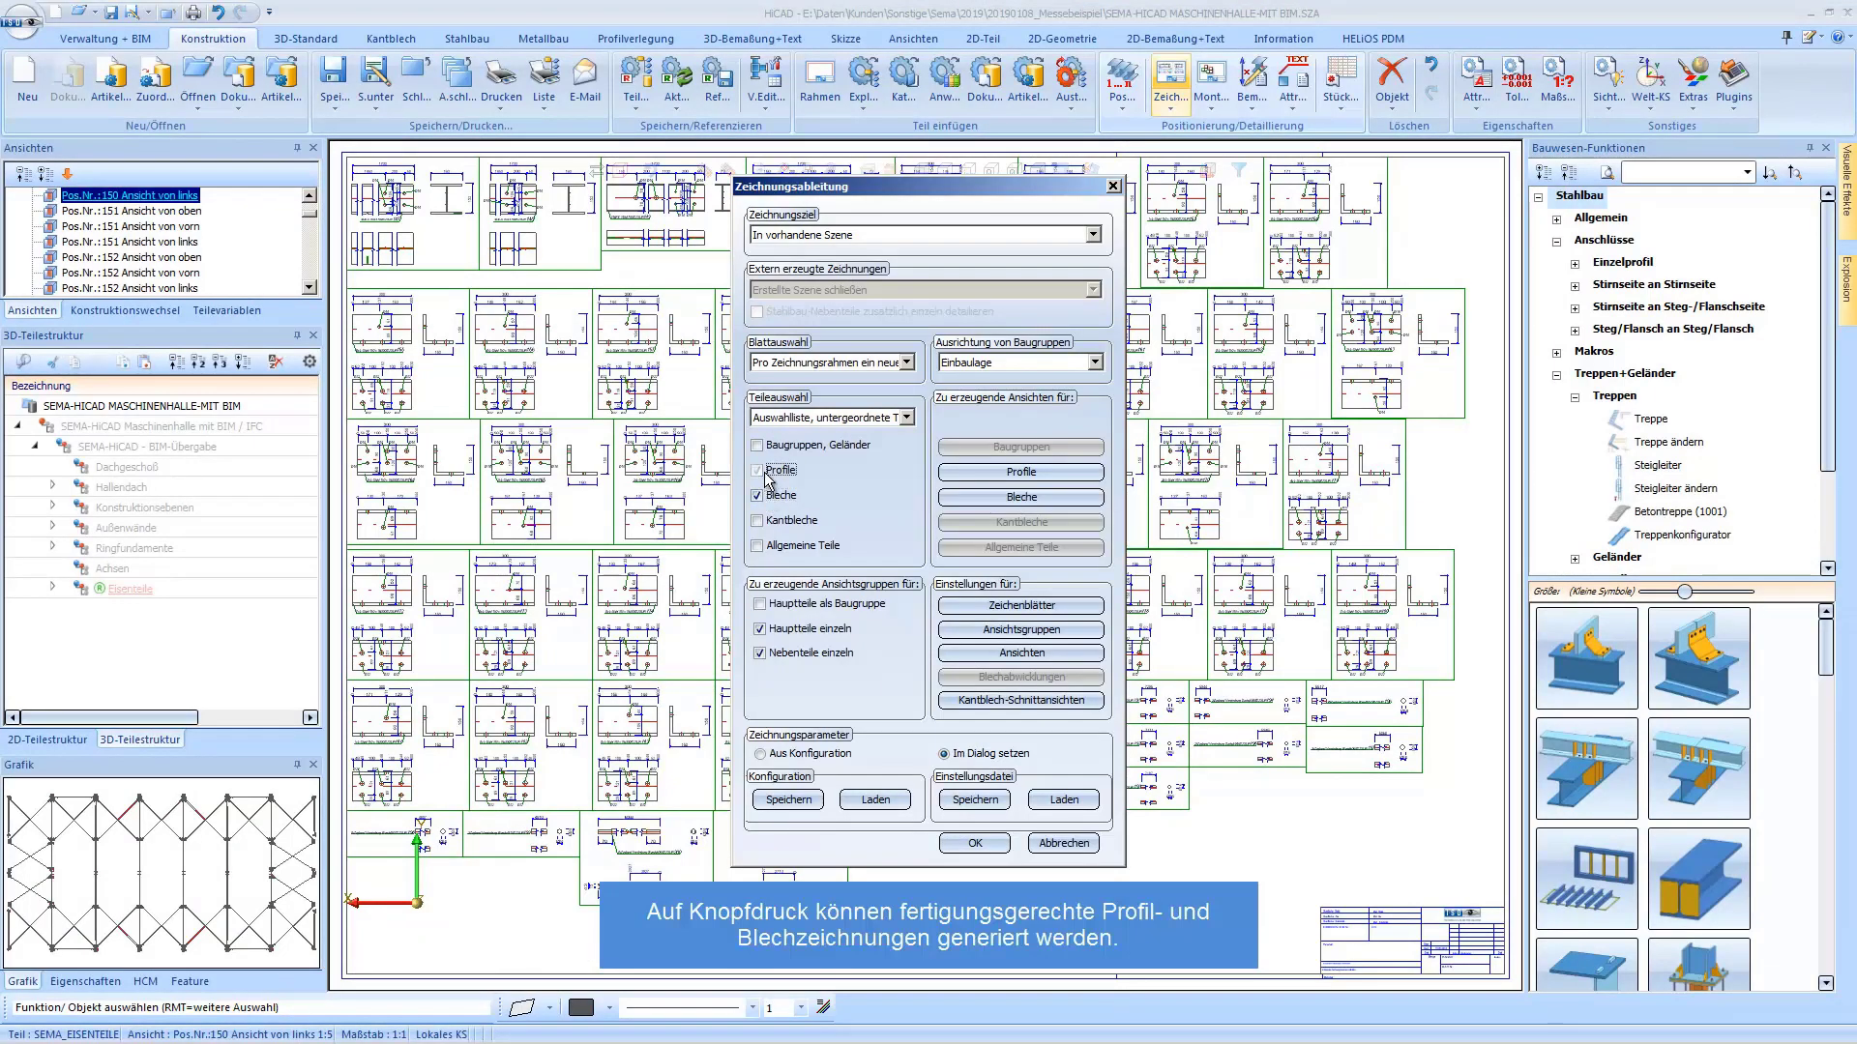
left_click(974, 844)
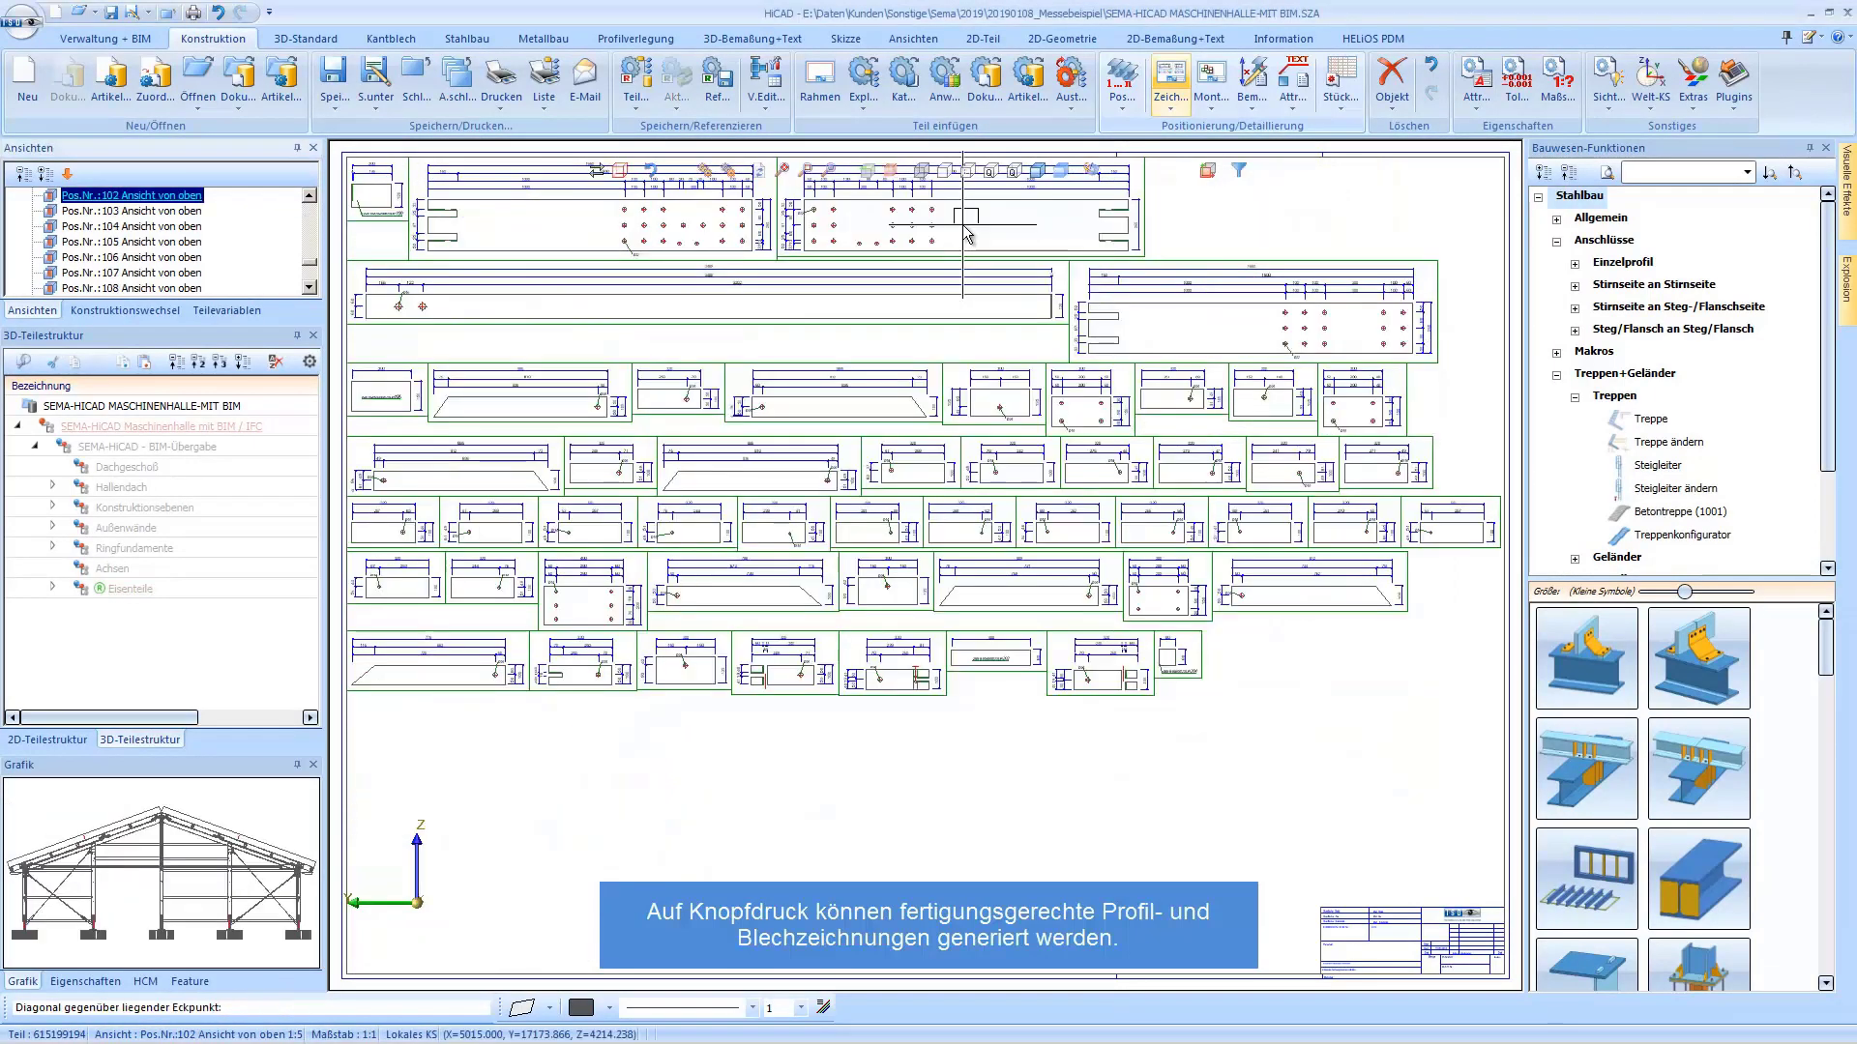
left_click(613, 374)
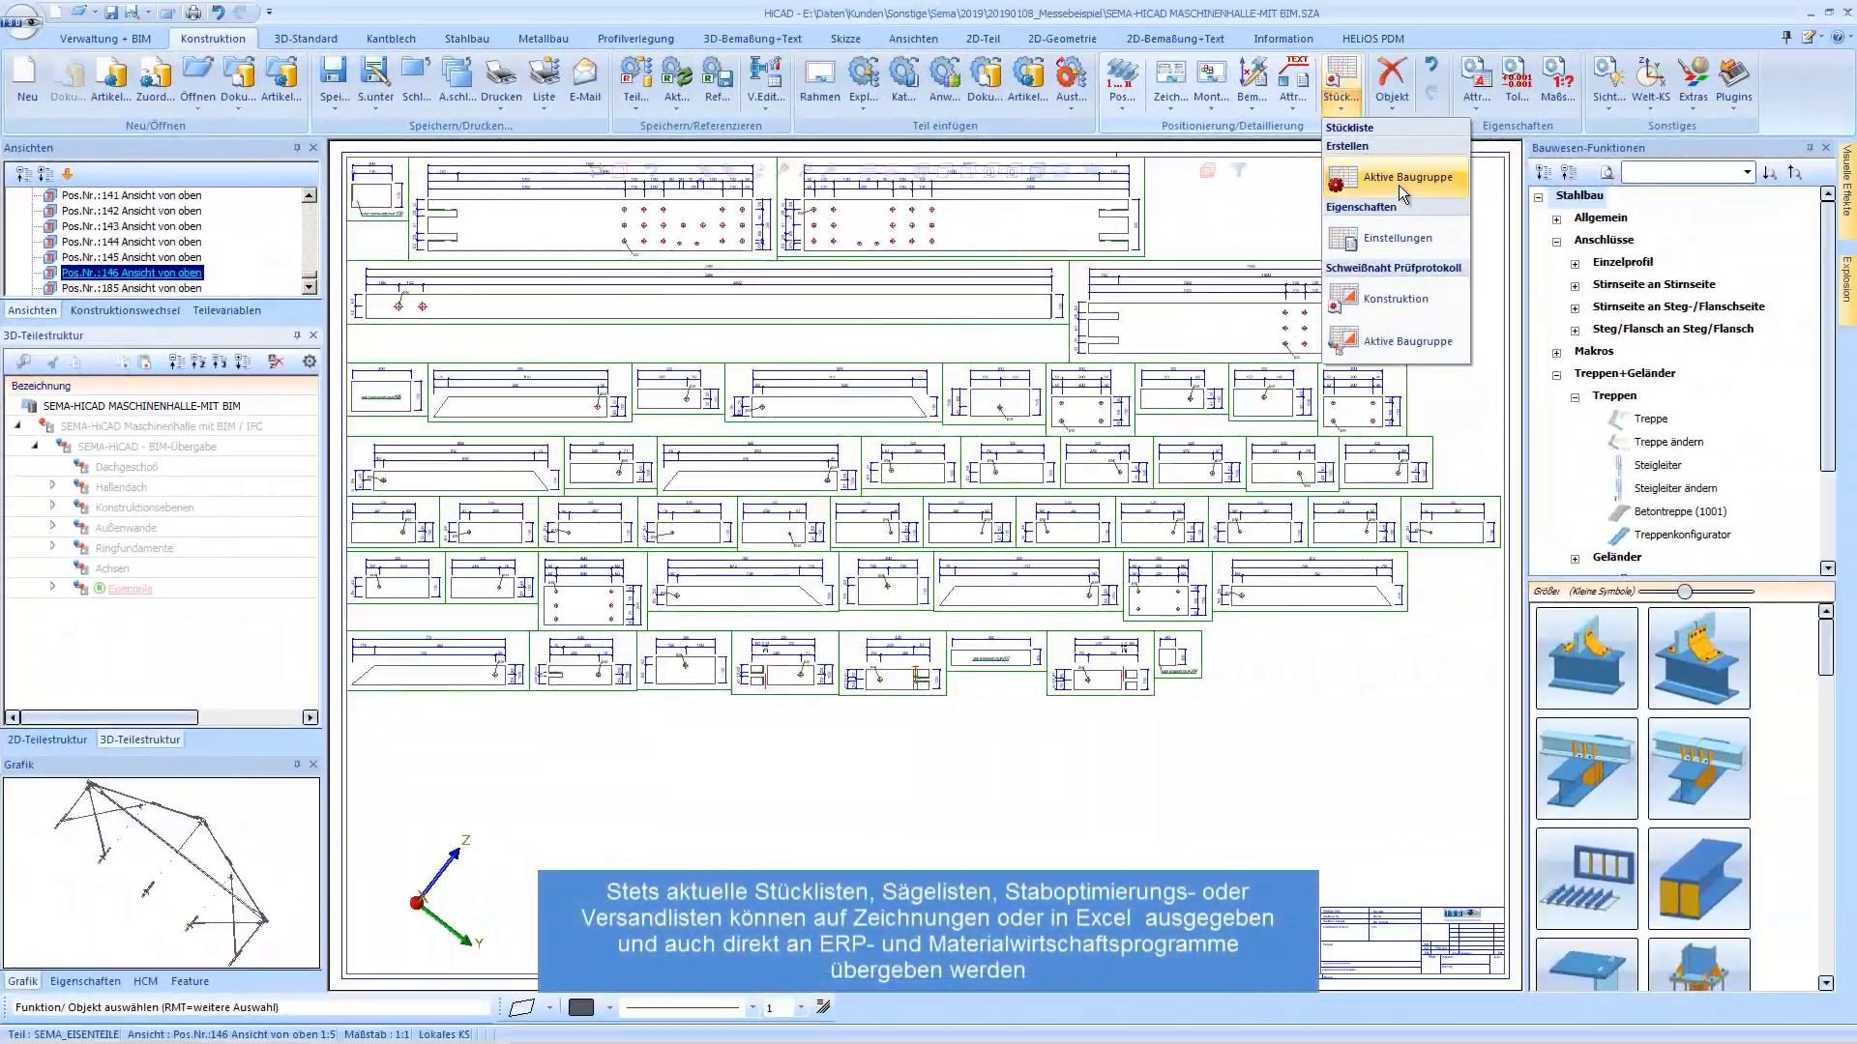
left_click(1399, 184)
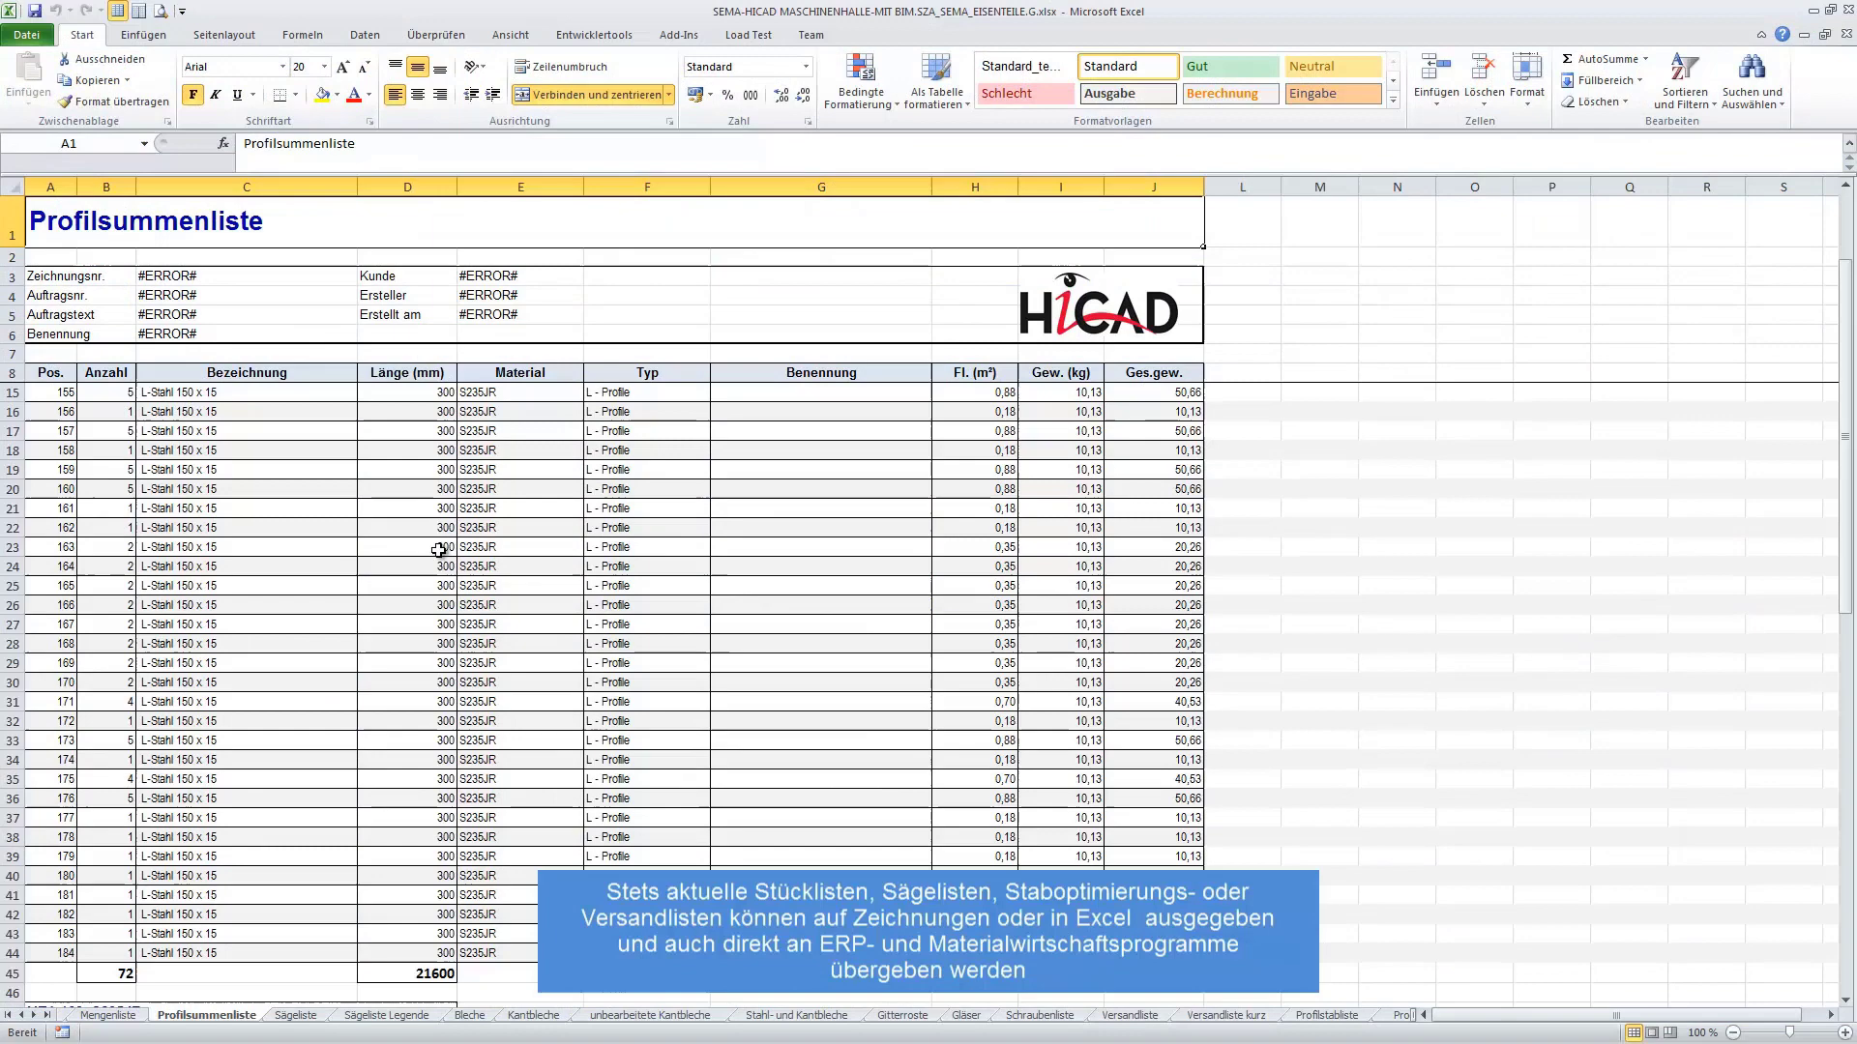
Scroll through the exported list and switch to the Bleche sheet.
scroll(439, 551, "down", 2)
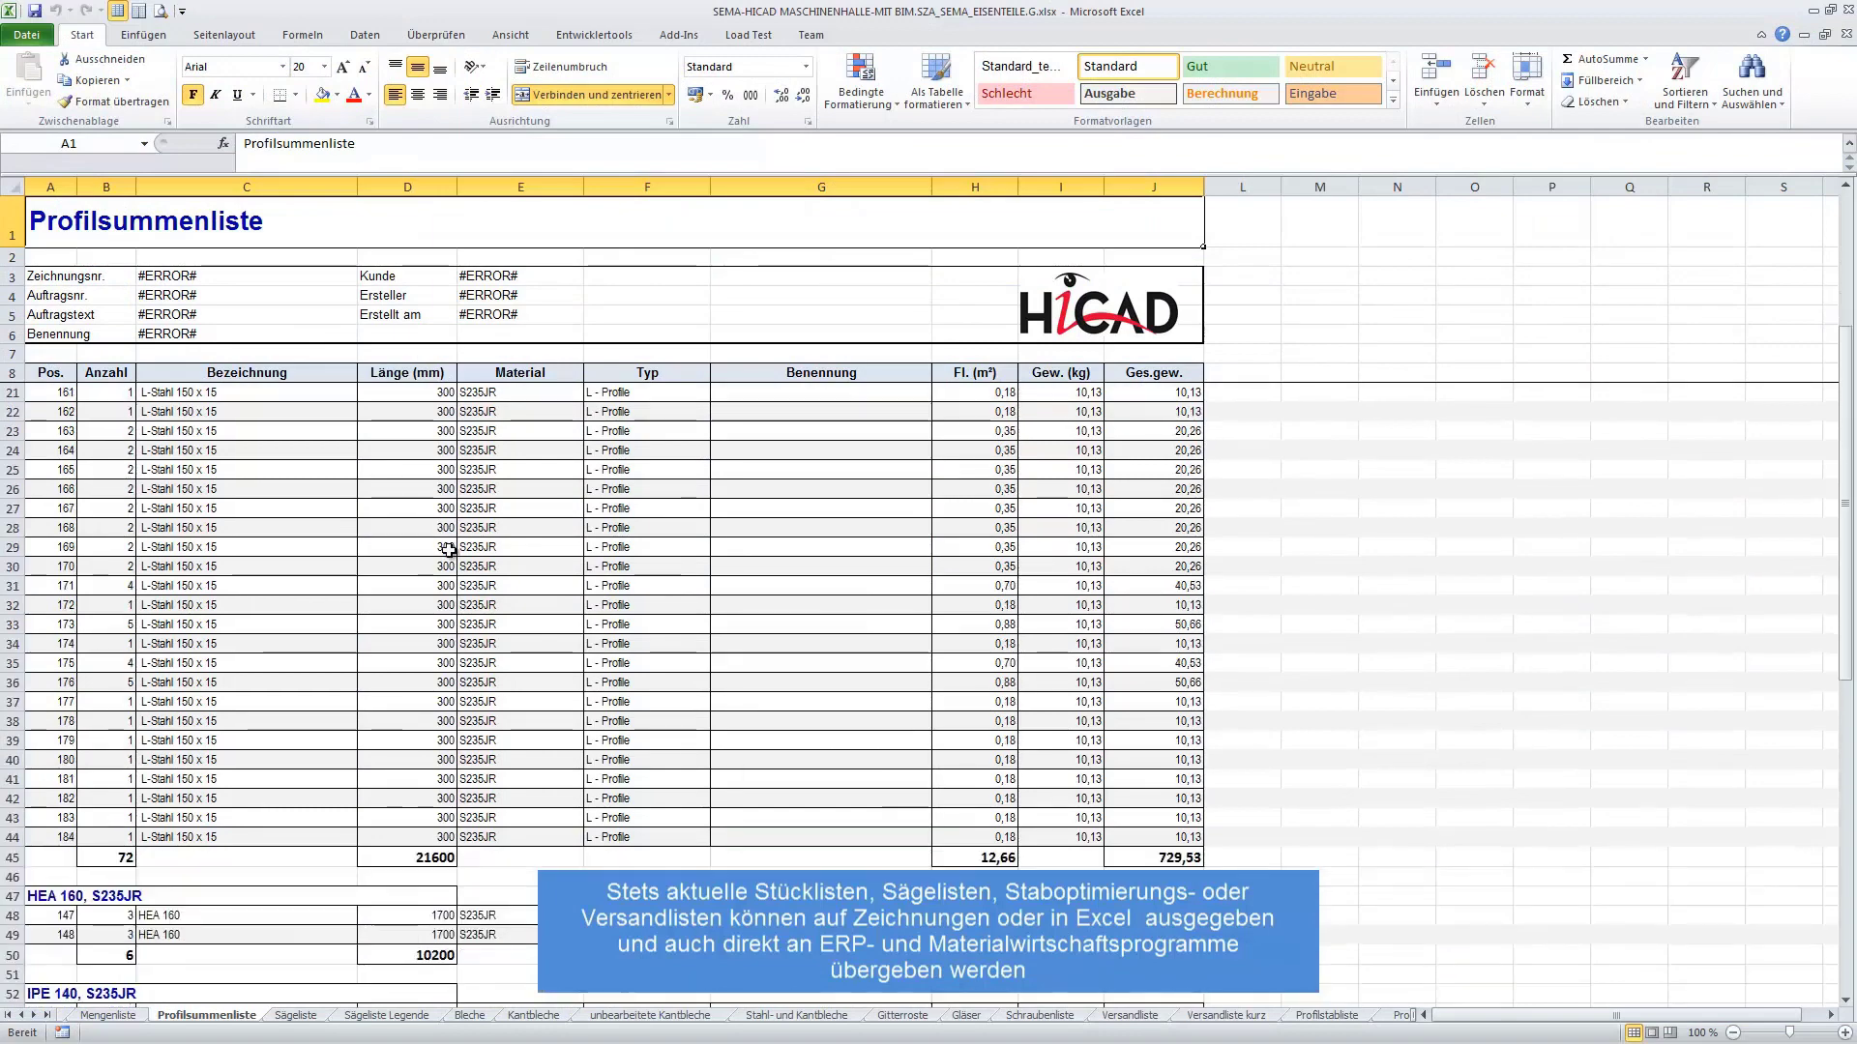
scroll(439, 550, "down", 6)
scroll(440, 561, "down", 3)
scroll(441, 571, "down", 2)
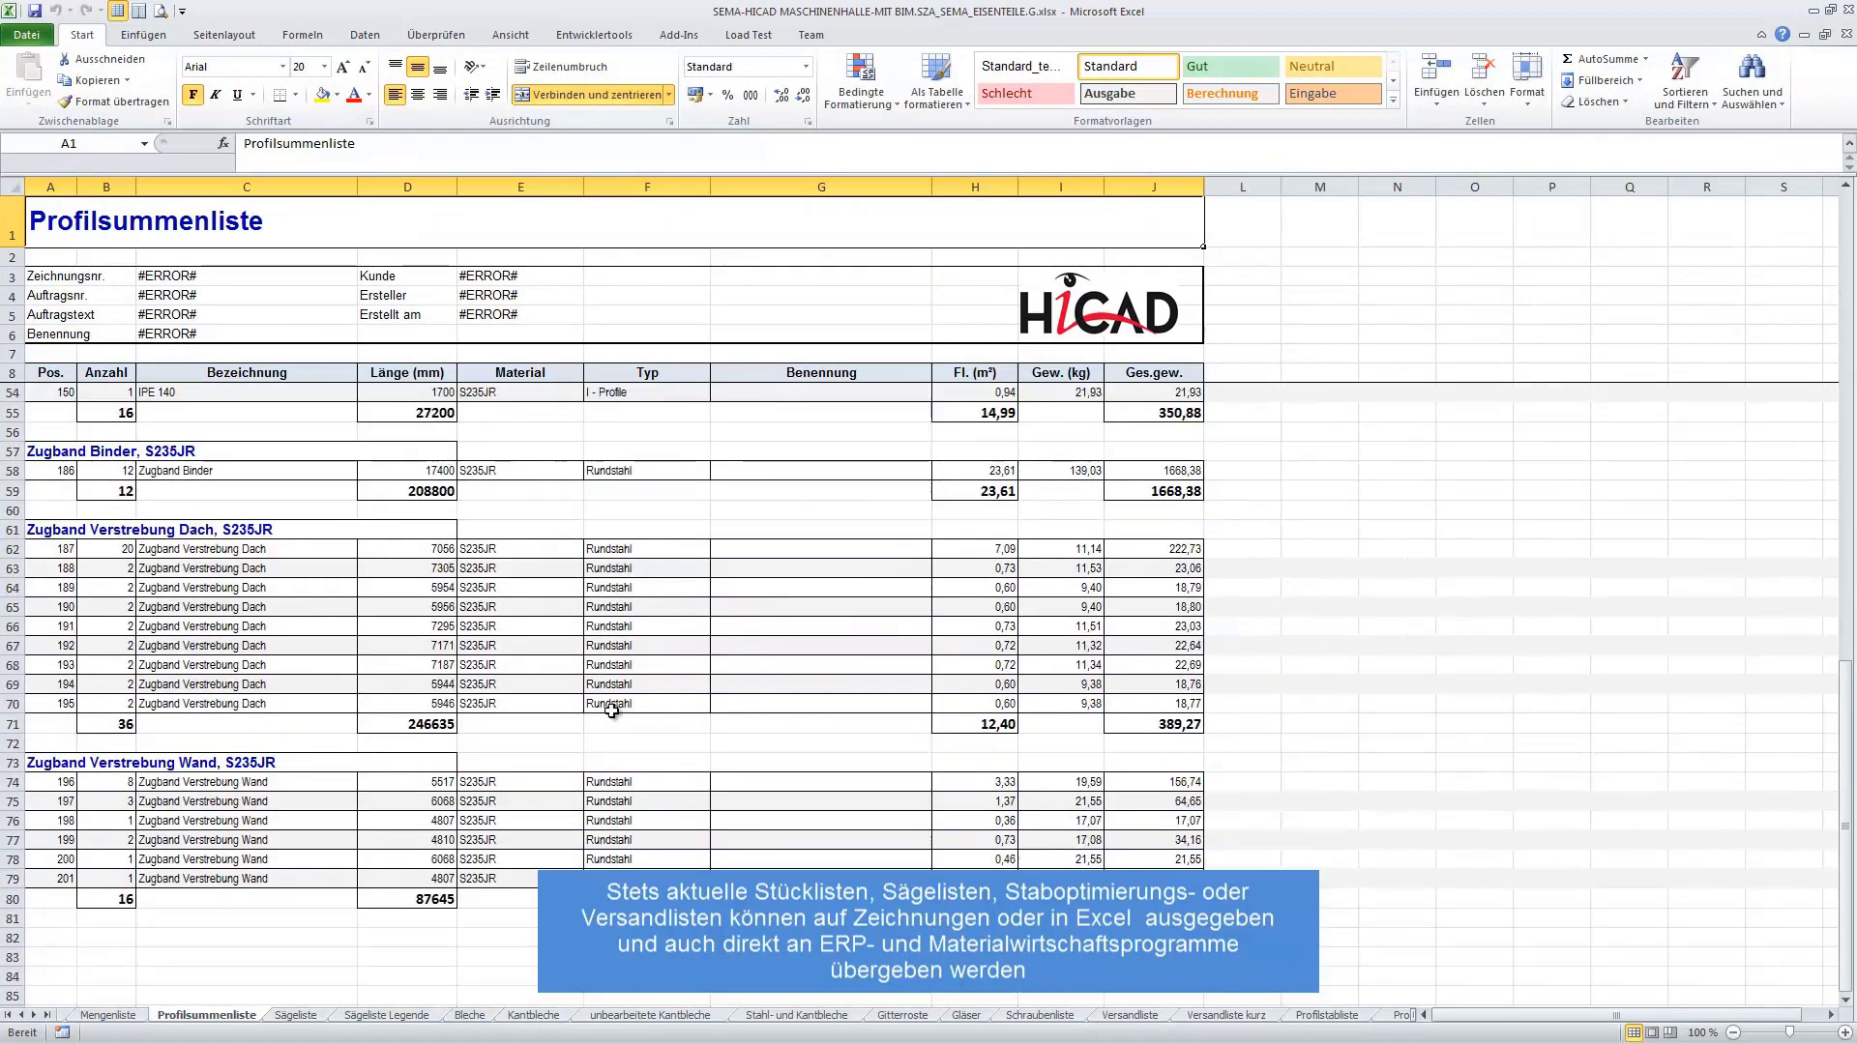
left_click(471, 1015)
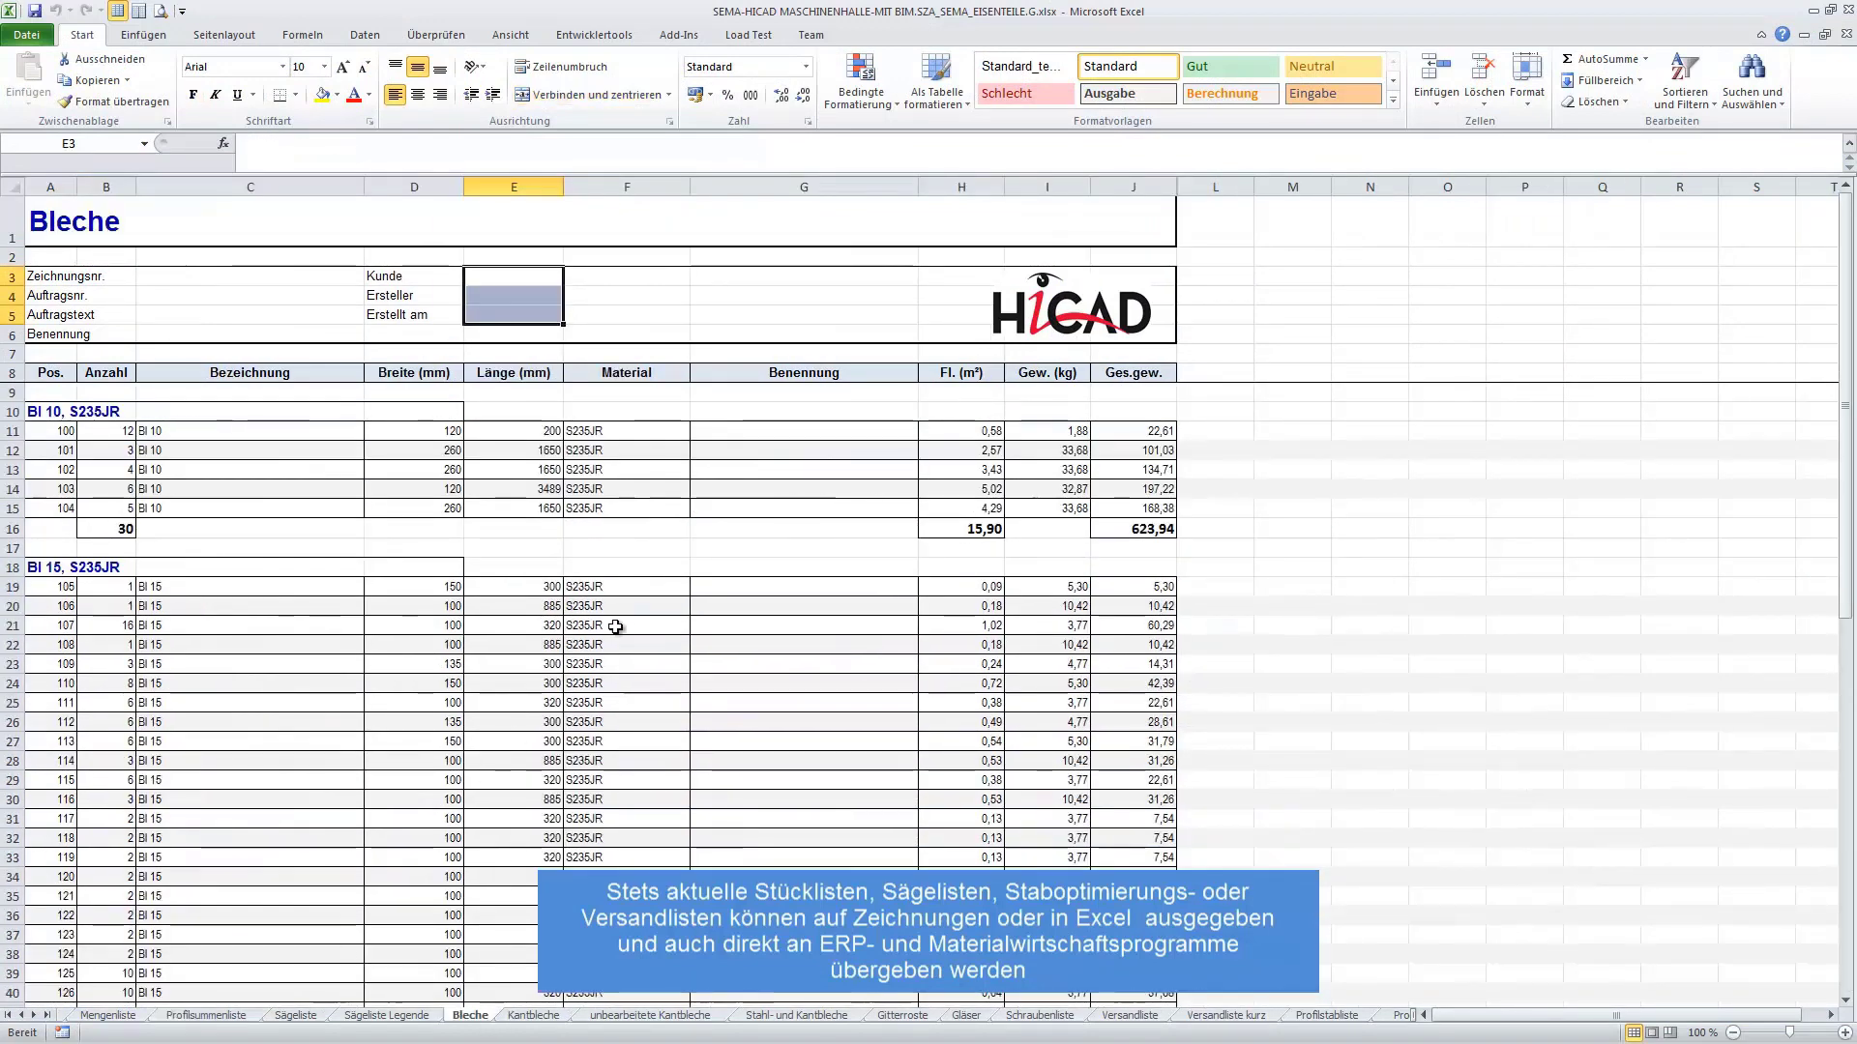
scroll(615, 626, "down", 6)
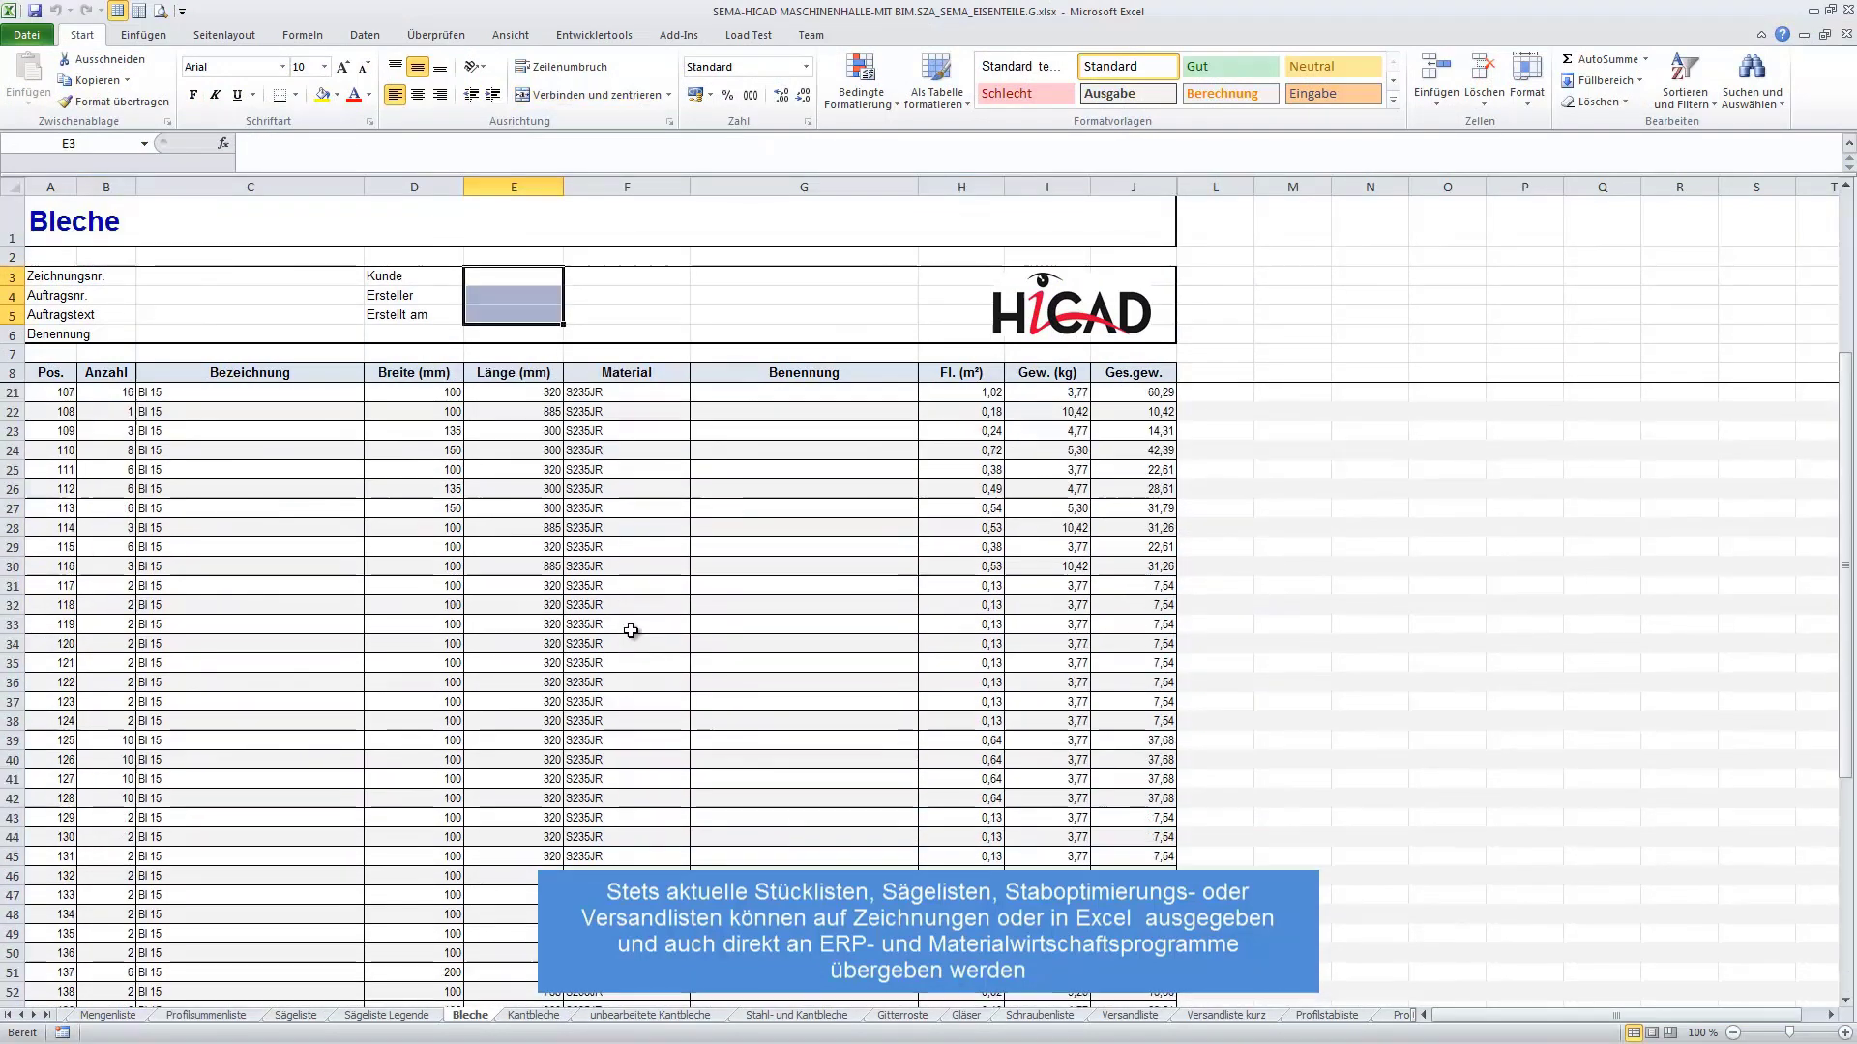
Bring up the Versandliste sheet and scroll through it.
left_click(46, 1016)
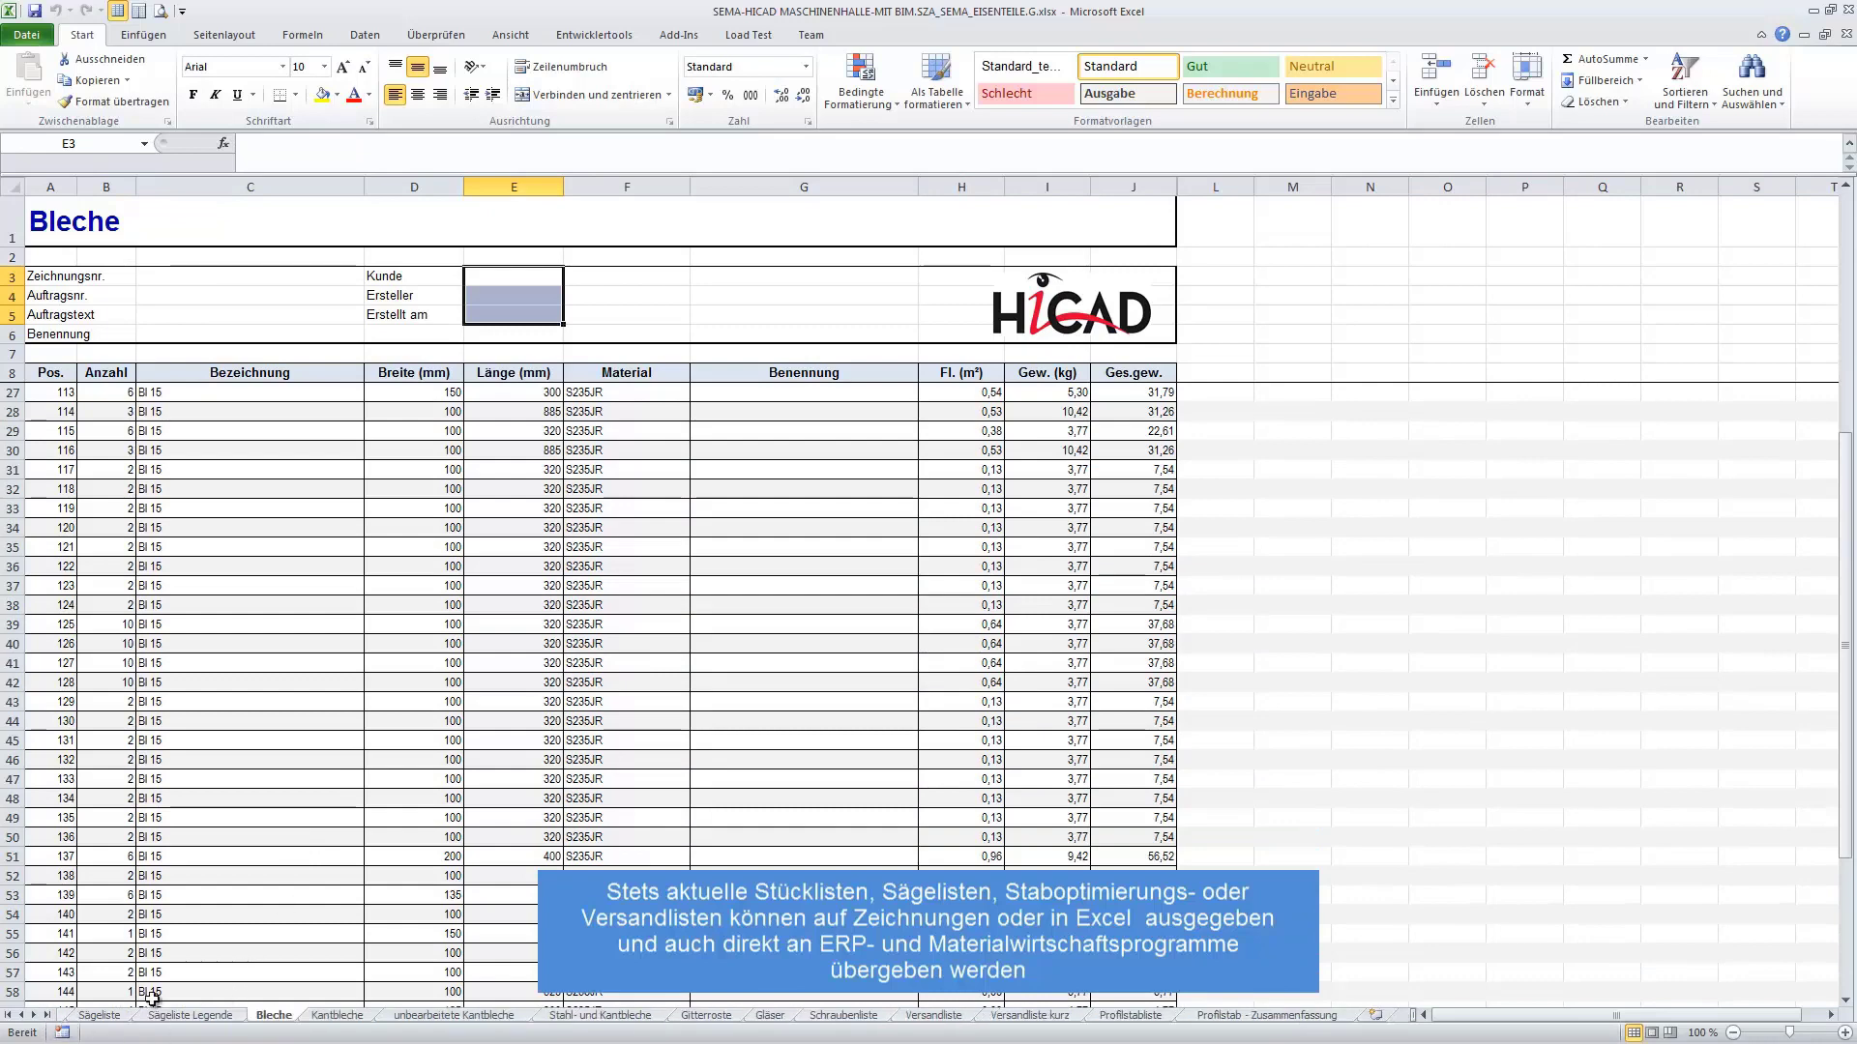
left_click(935, 1015)
scroll(939, 544, "down", 3)
scroll(943, 544, "down", 3)
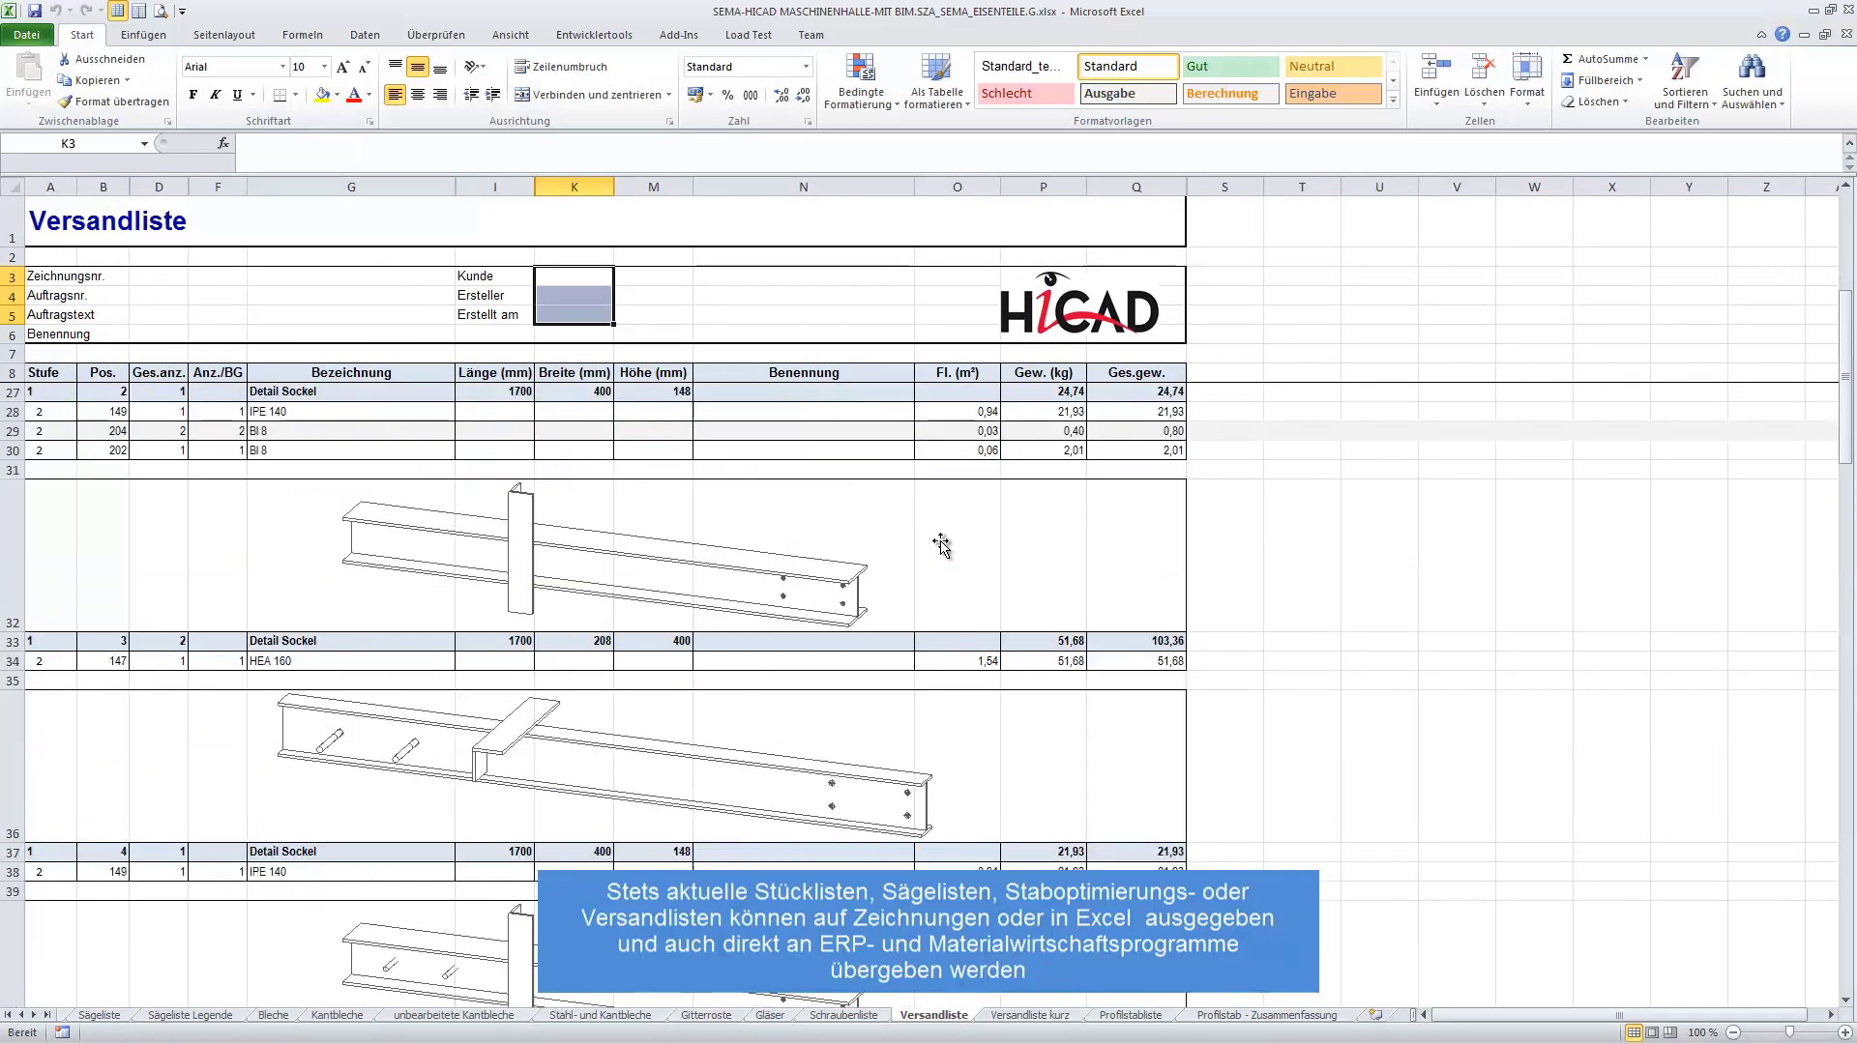
scroll(967, 580, "down", 2)
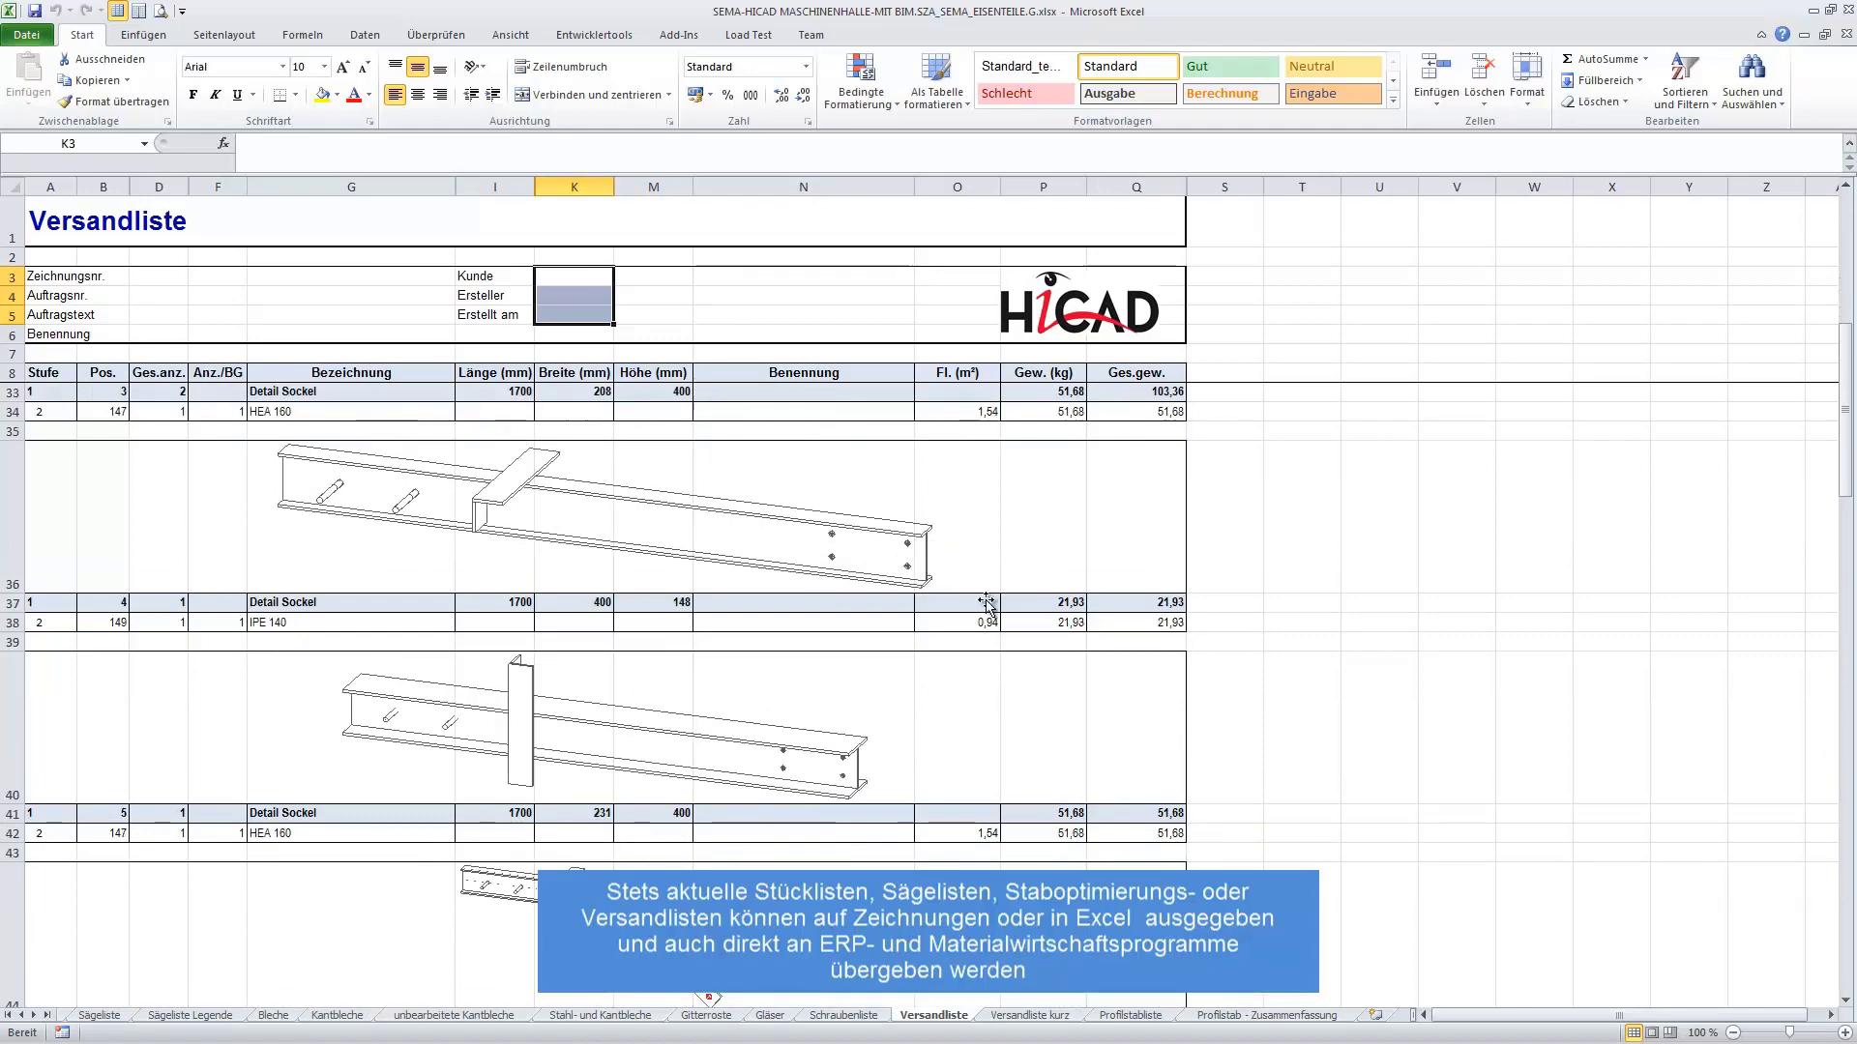
Scroll through the Profilstabliste bar-cutting sheet.
left_click(1132, 1015)
scroll(767, 638, "down", 2)
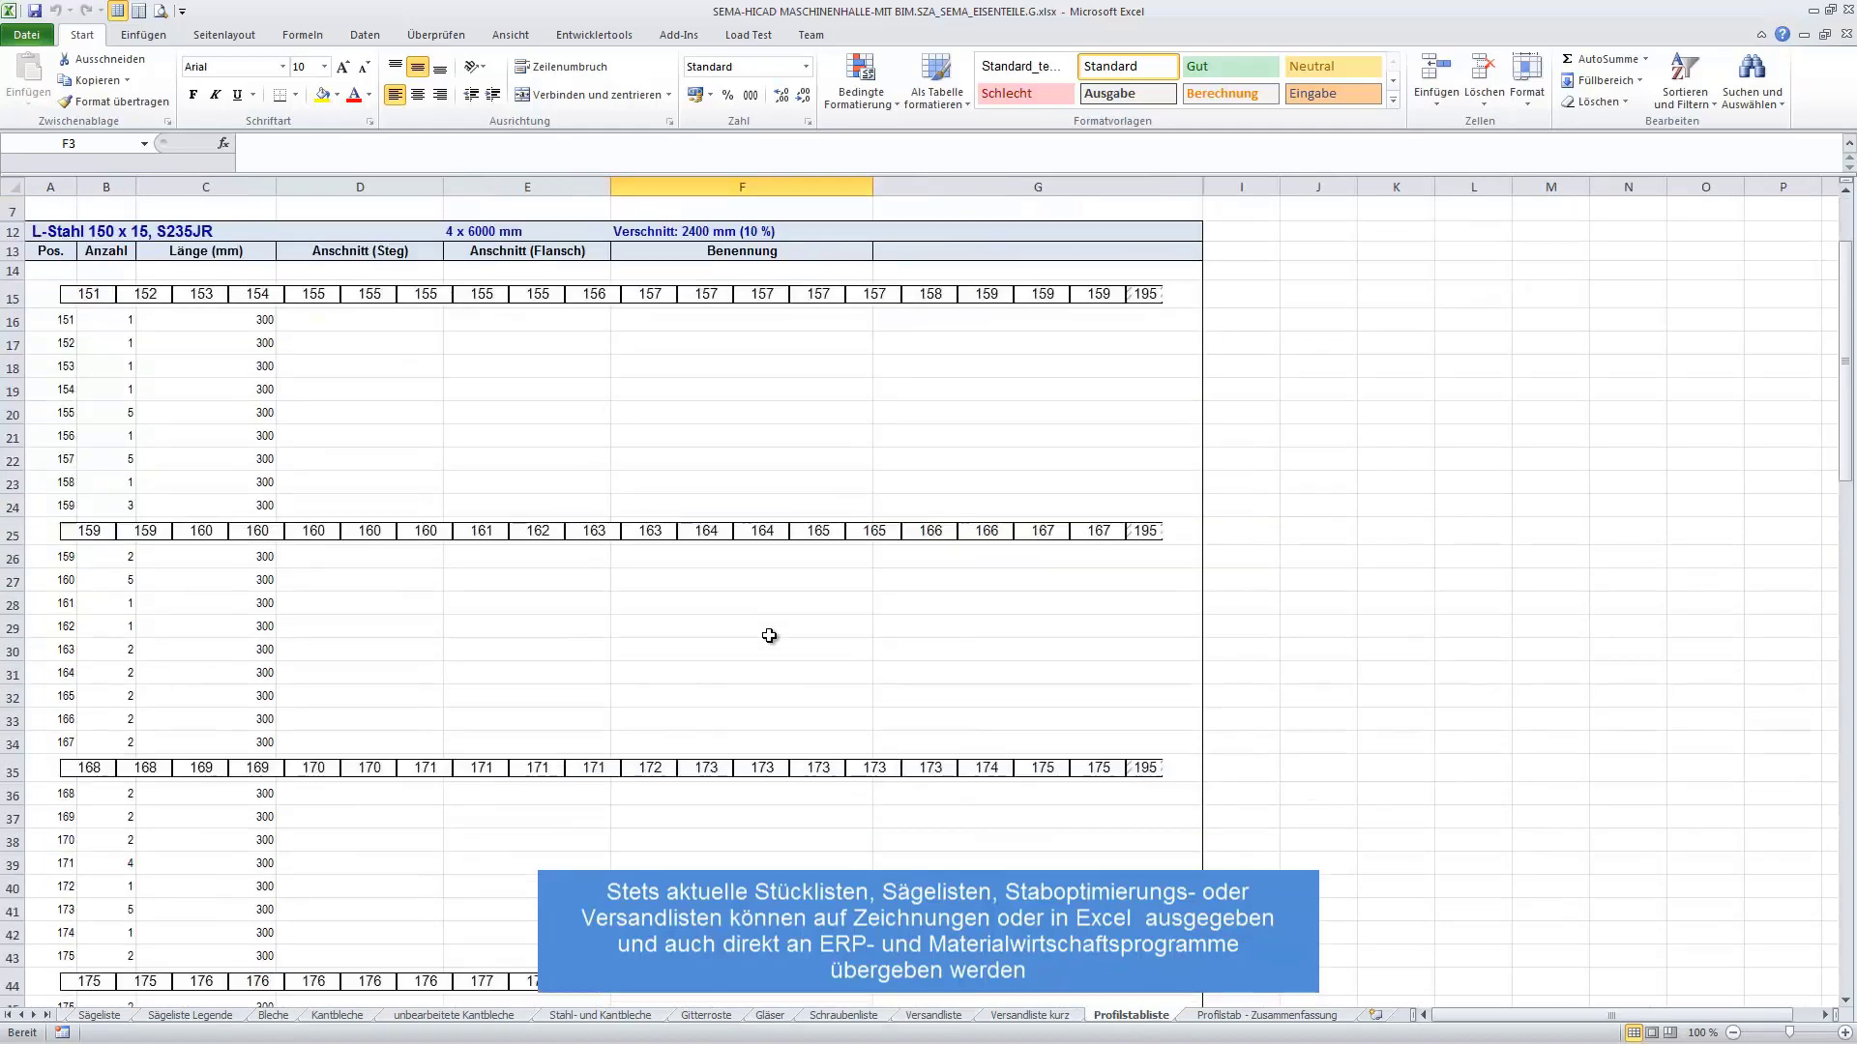
scroll(767, 634, "down", 3)
scroll(767, 618, "down", 3)
scroll(764, 609, "down", 3)
scroll(761, 610, "down", 4)
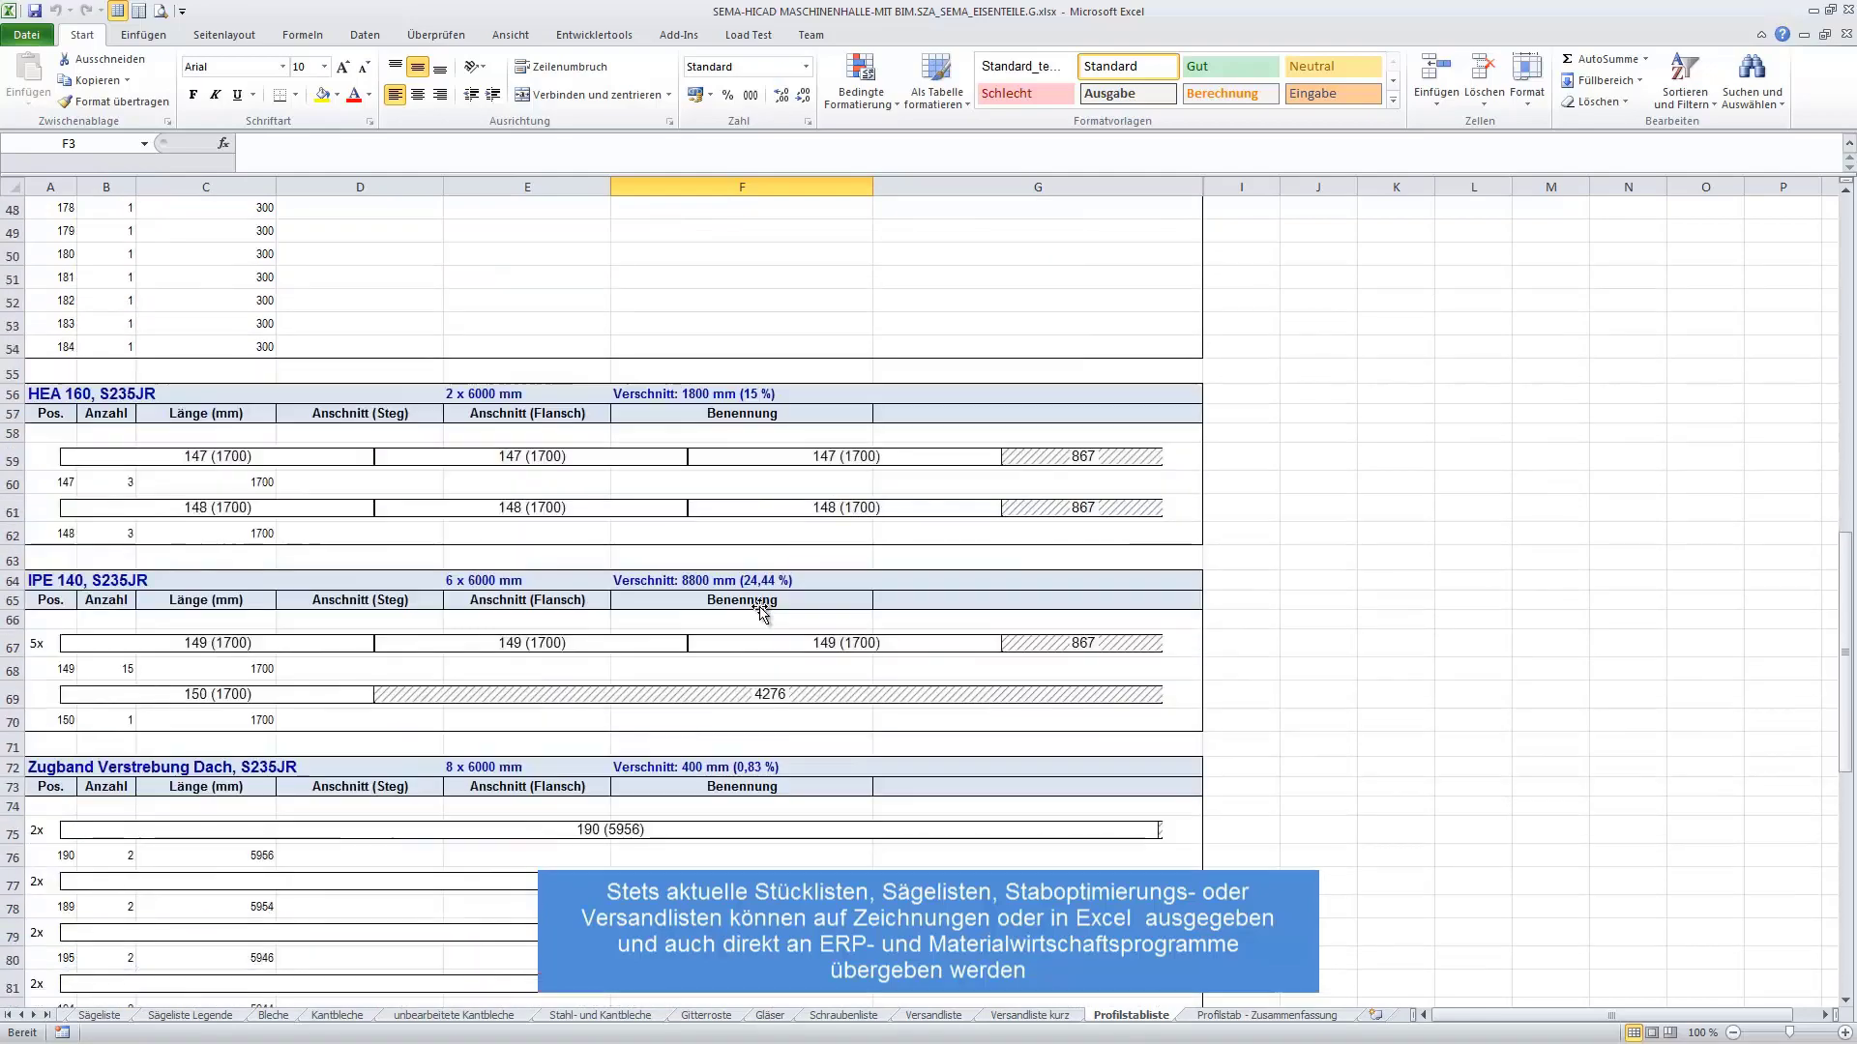
scroll(760, 609, "down", 1)
scroll(764, 580, "down", 4)
scroll(920, 537, "down", 1)
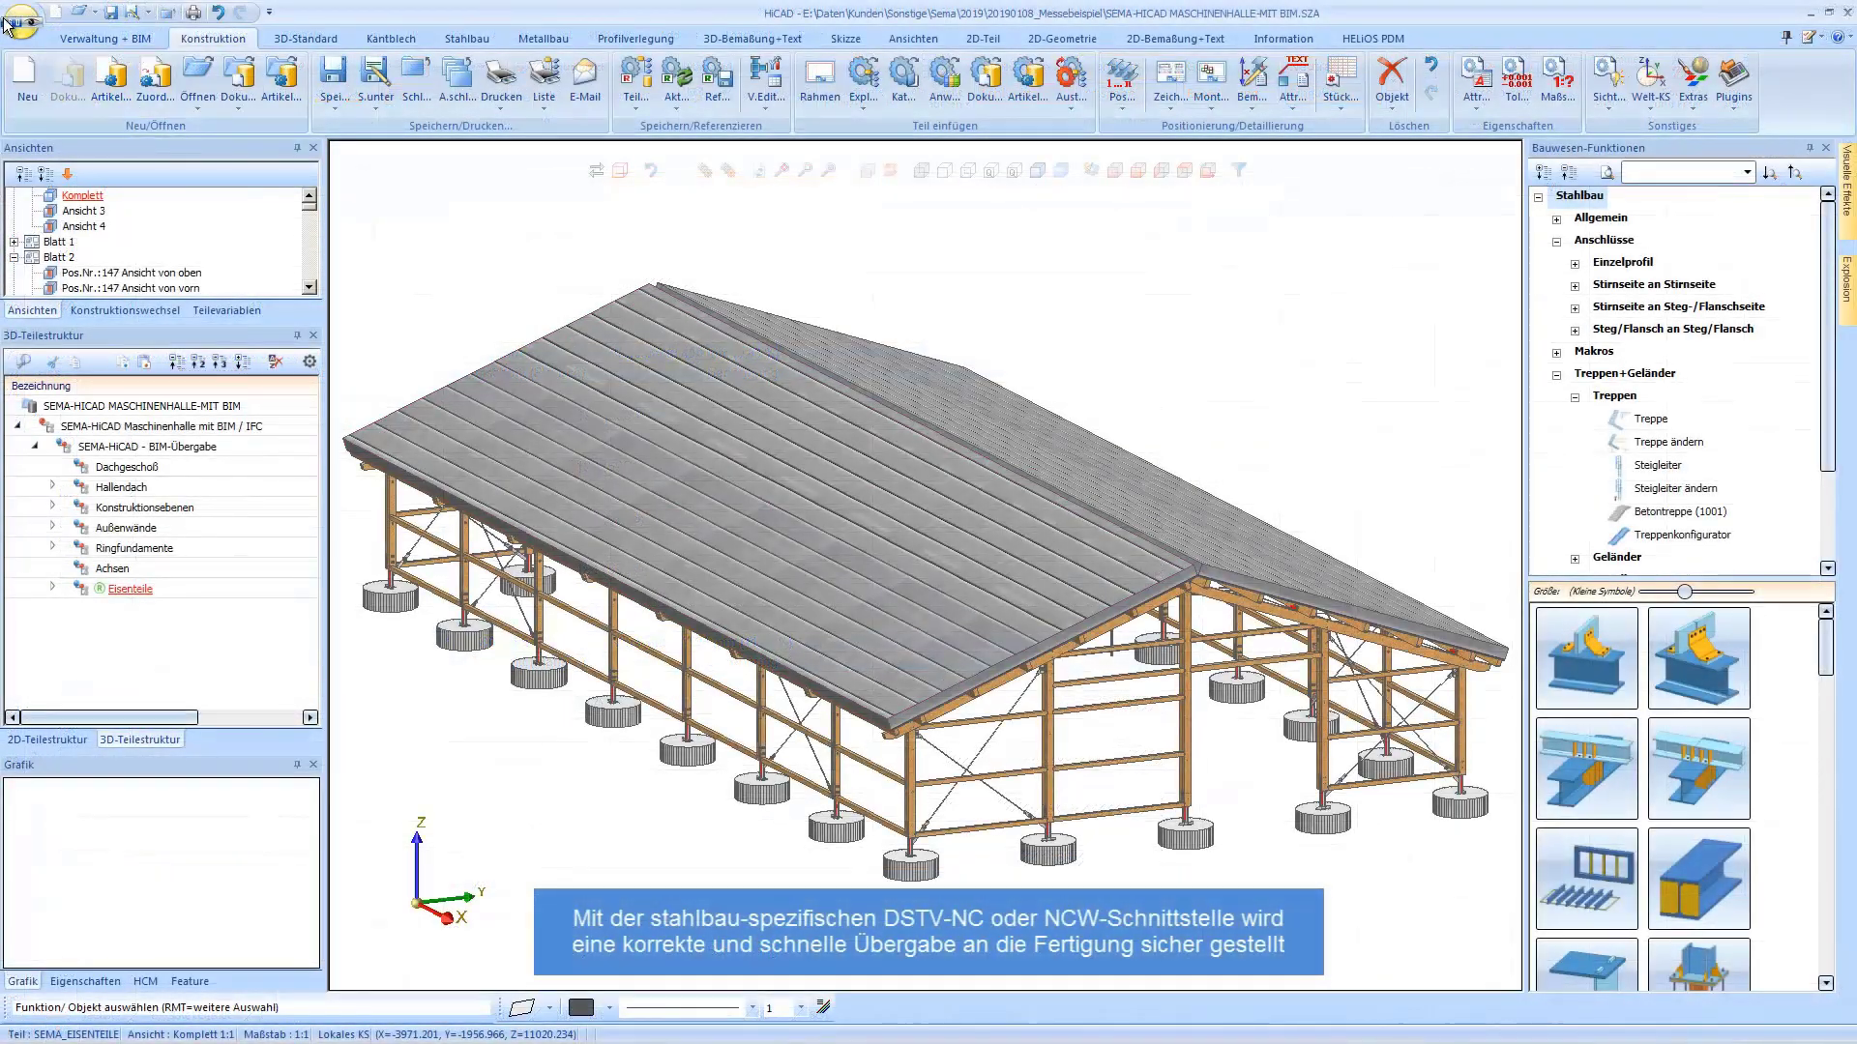
left_click(19, 23)
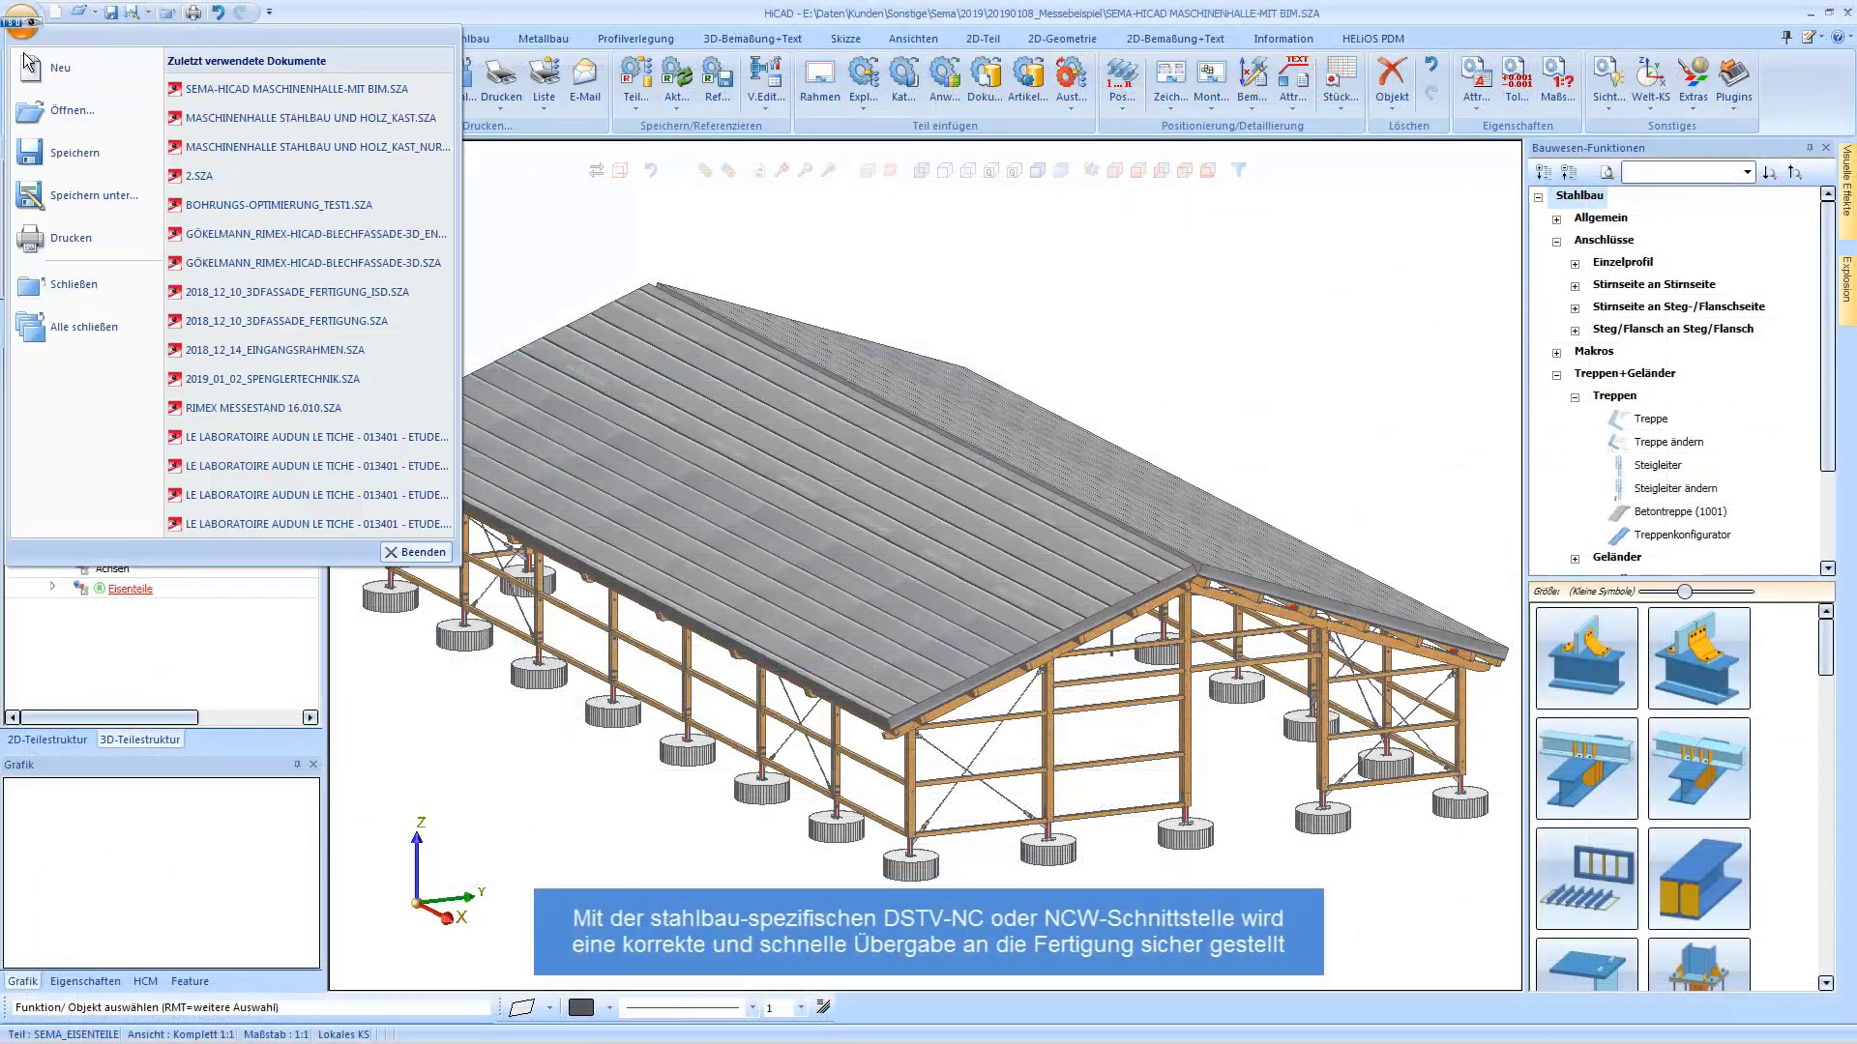
left_click(65, 198)
mouse_move(143, 511)
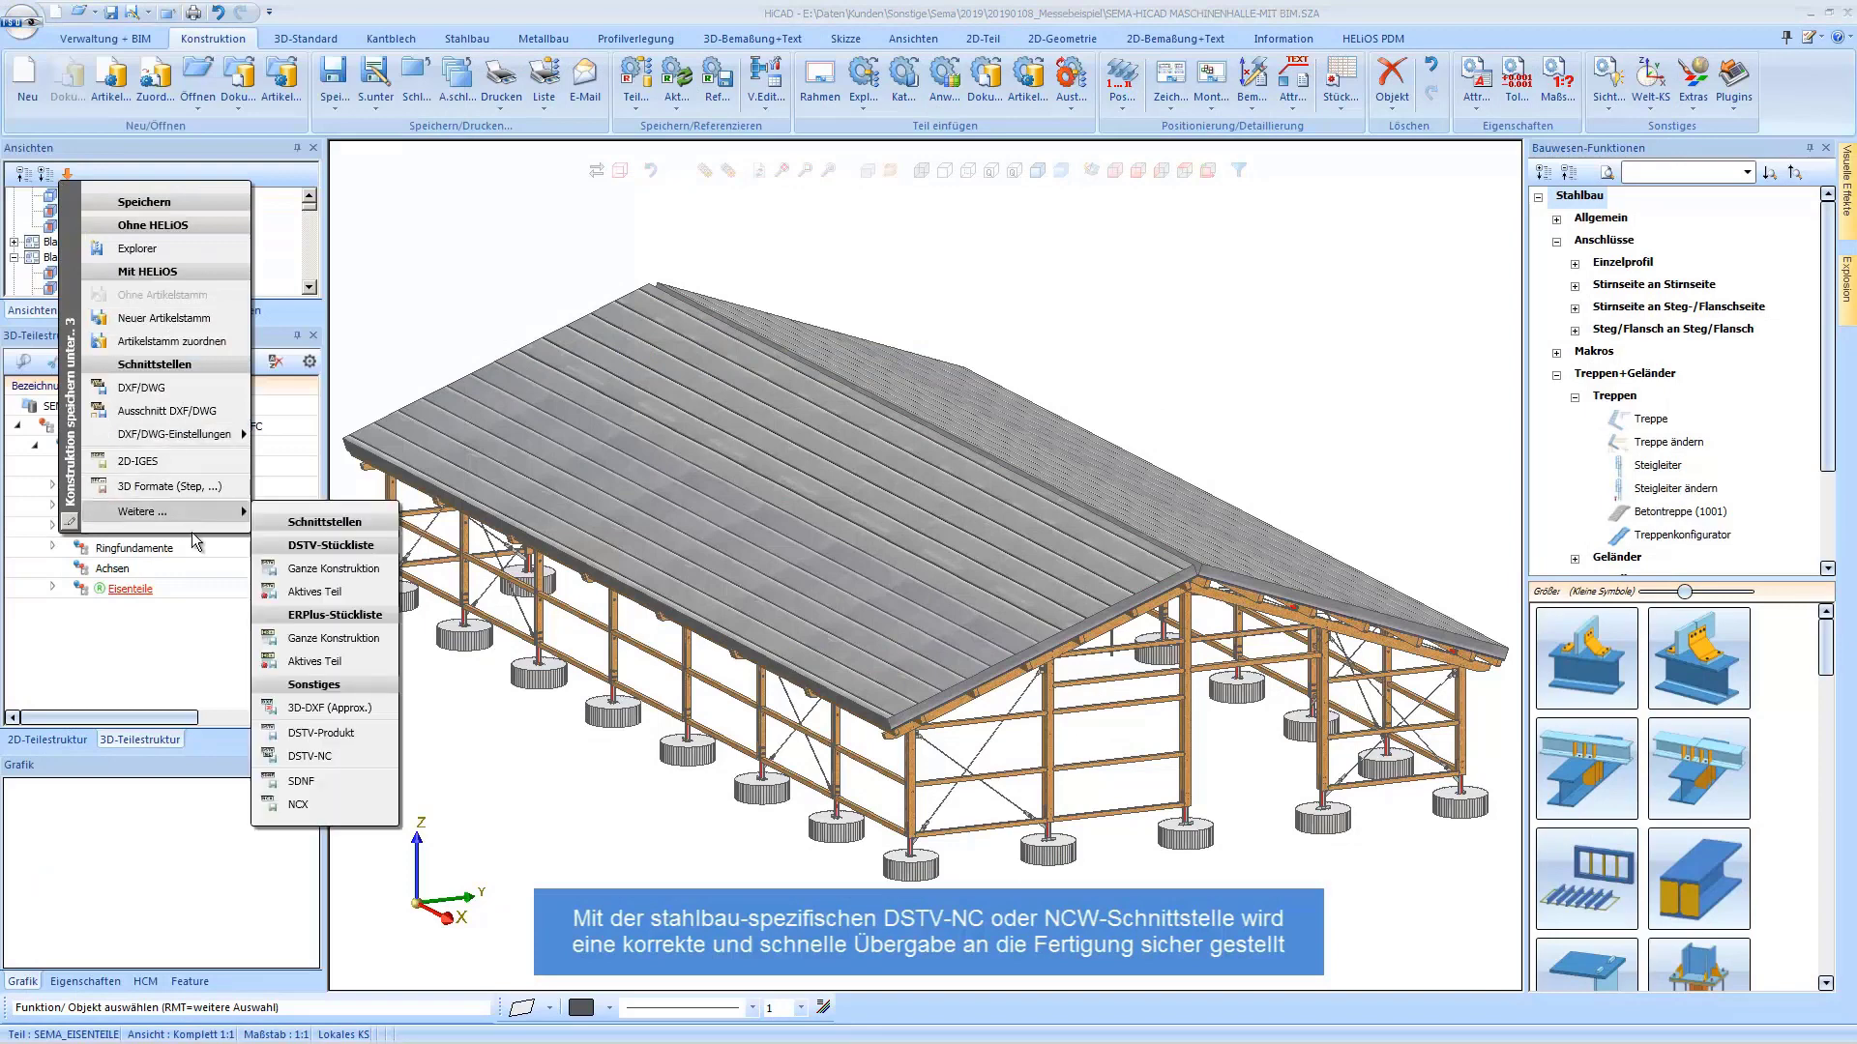
left_click(364, 752)
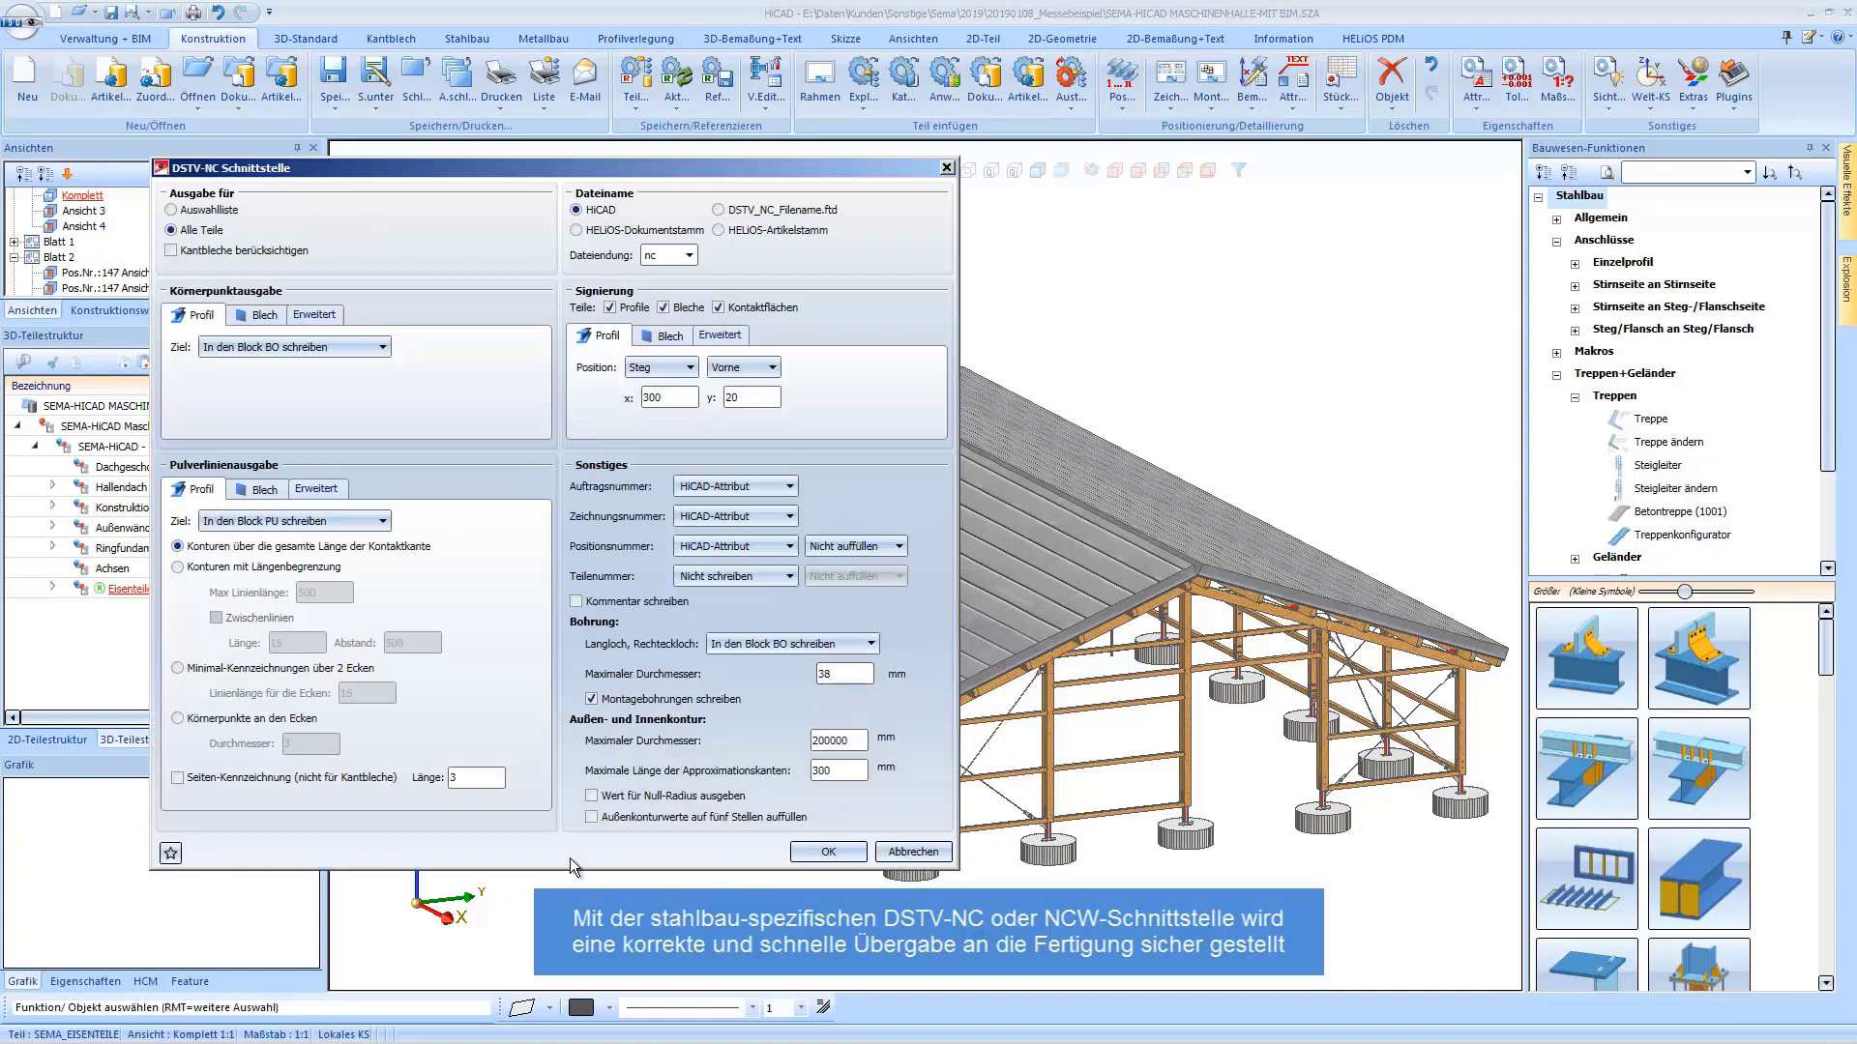
left_click(257, 316)
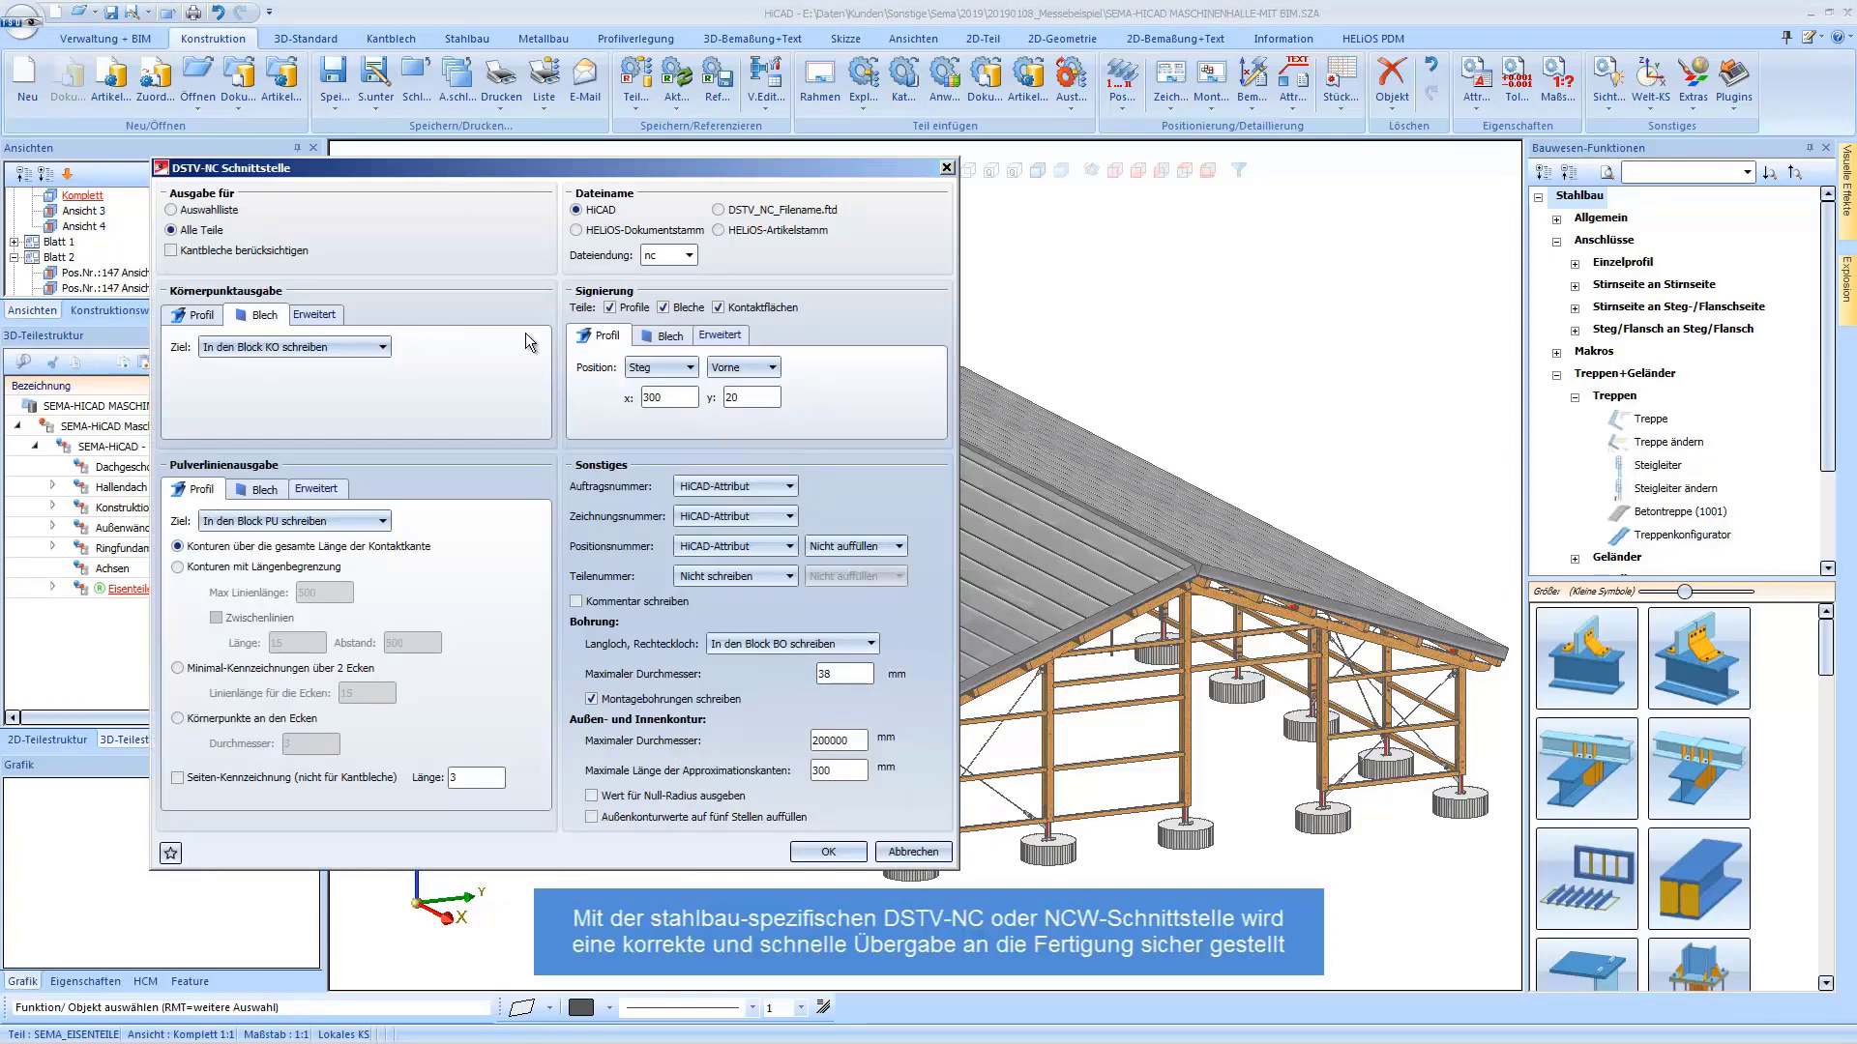
left_click(671, 338)
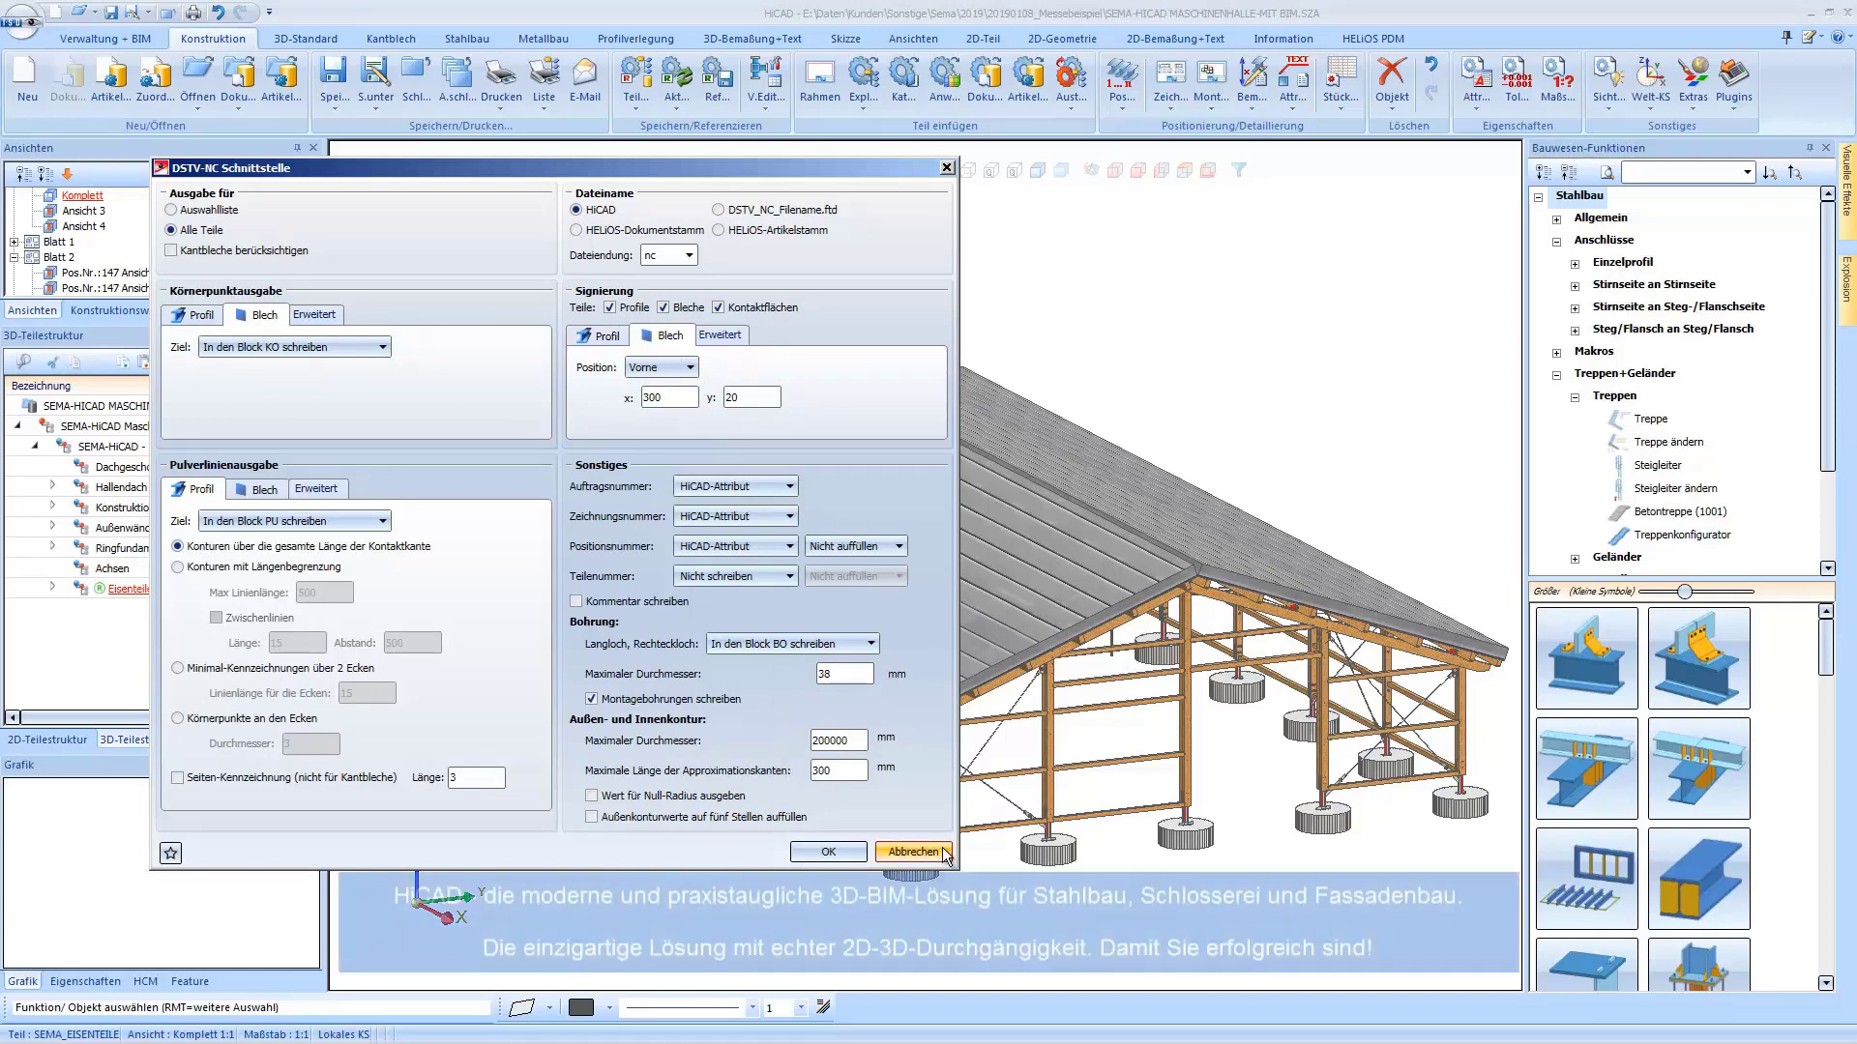
left_click(913, 852)
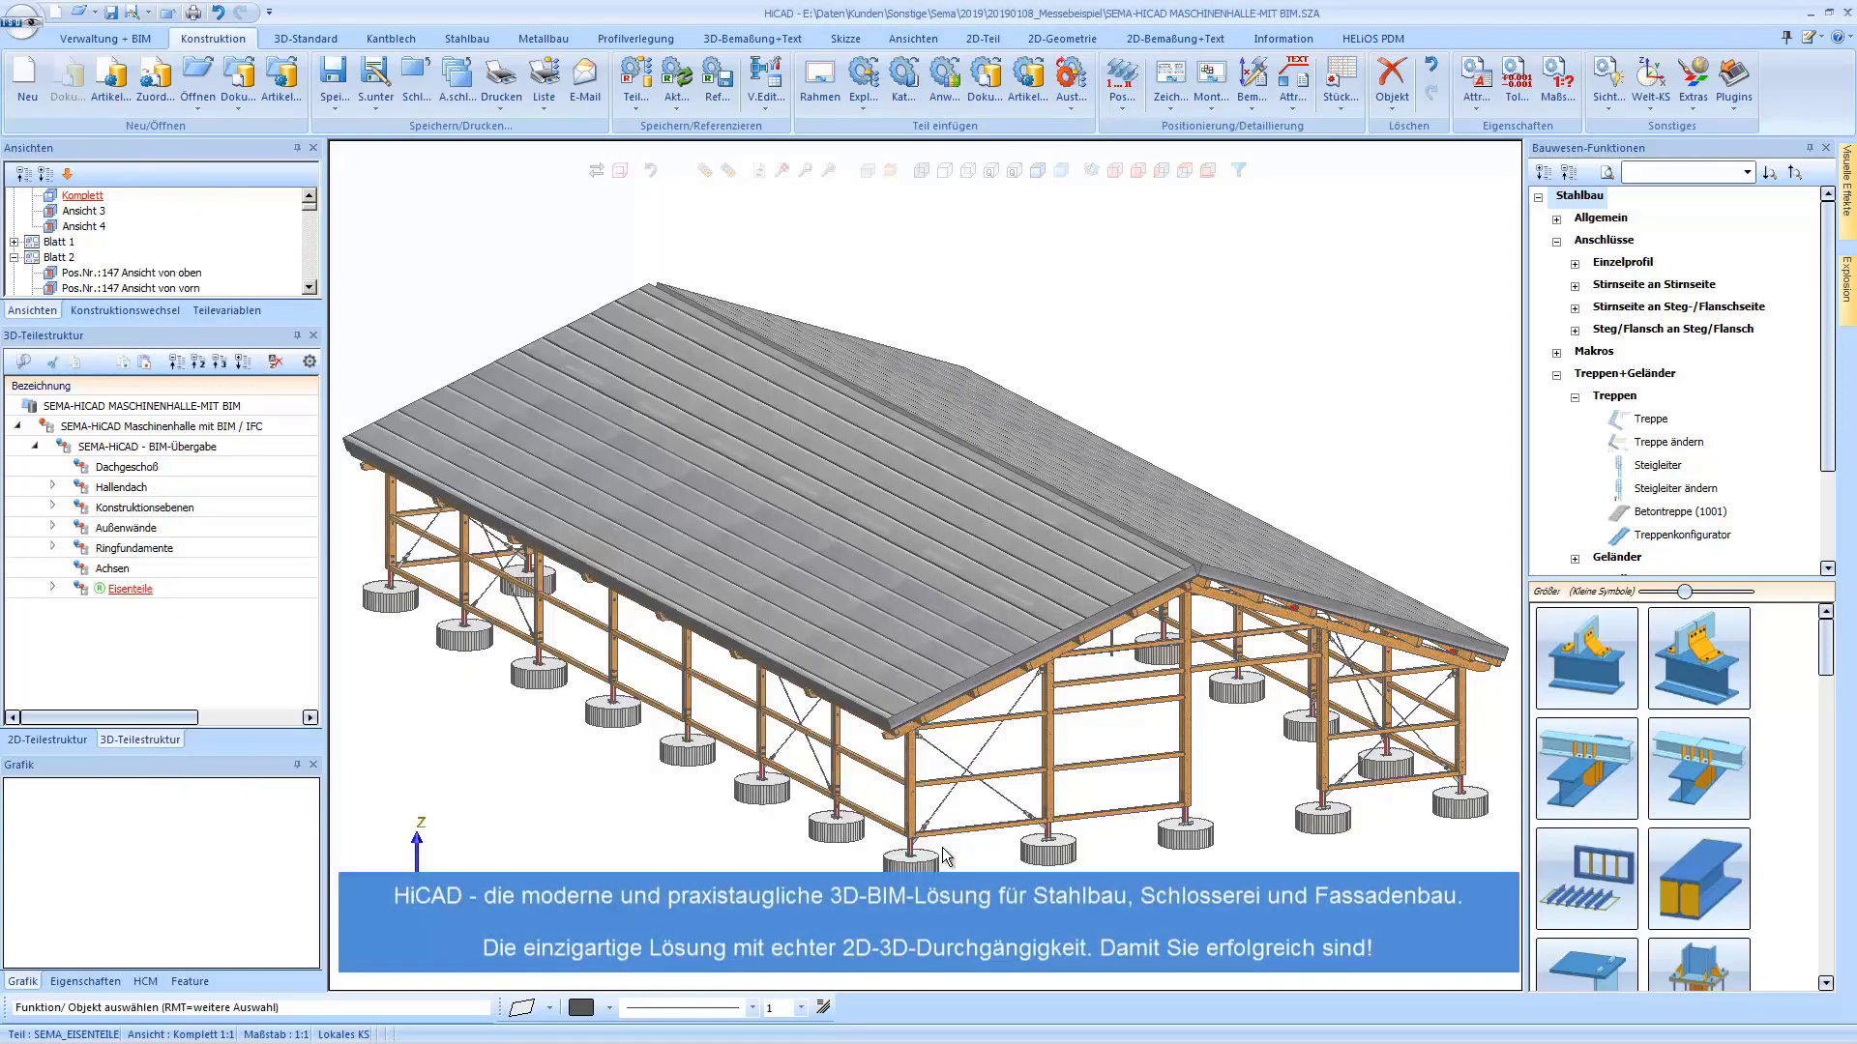